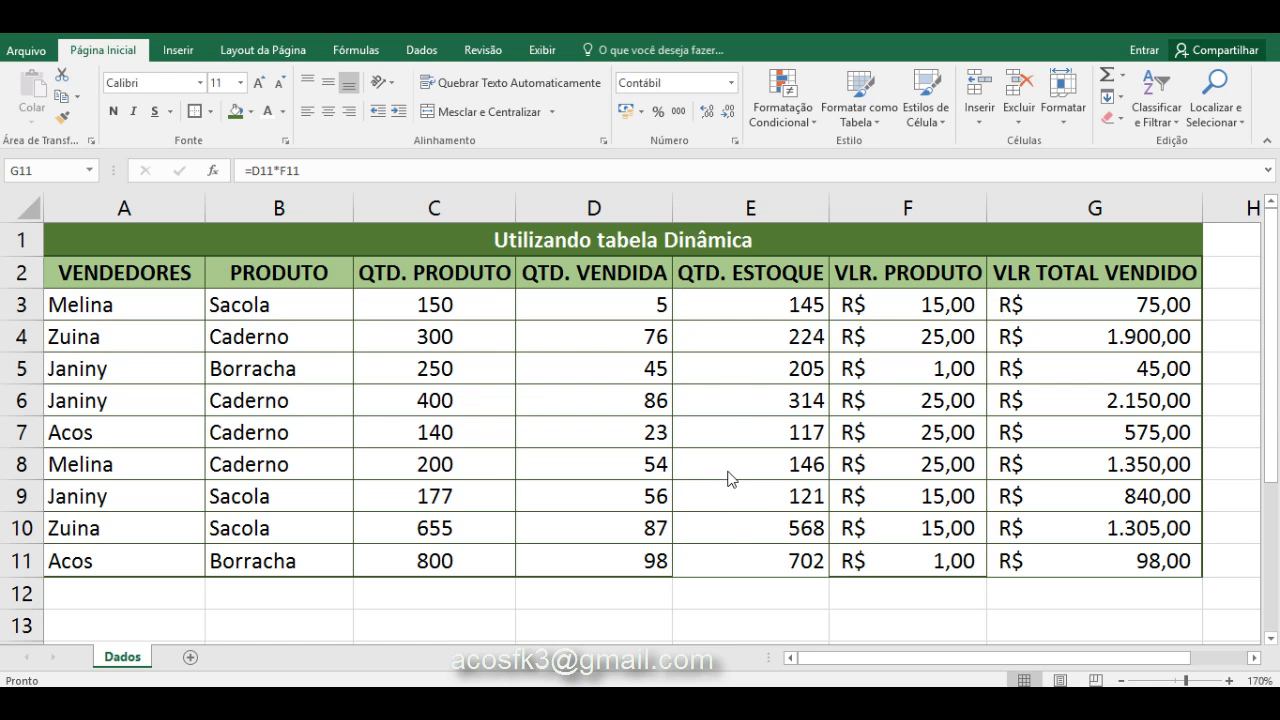
# Create a pivot table on a new worksheet from the sales data range Dados!$A$2:$G$11
pyautogui.click(526, 595)
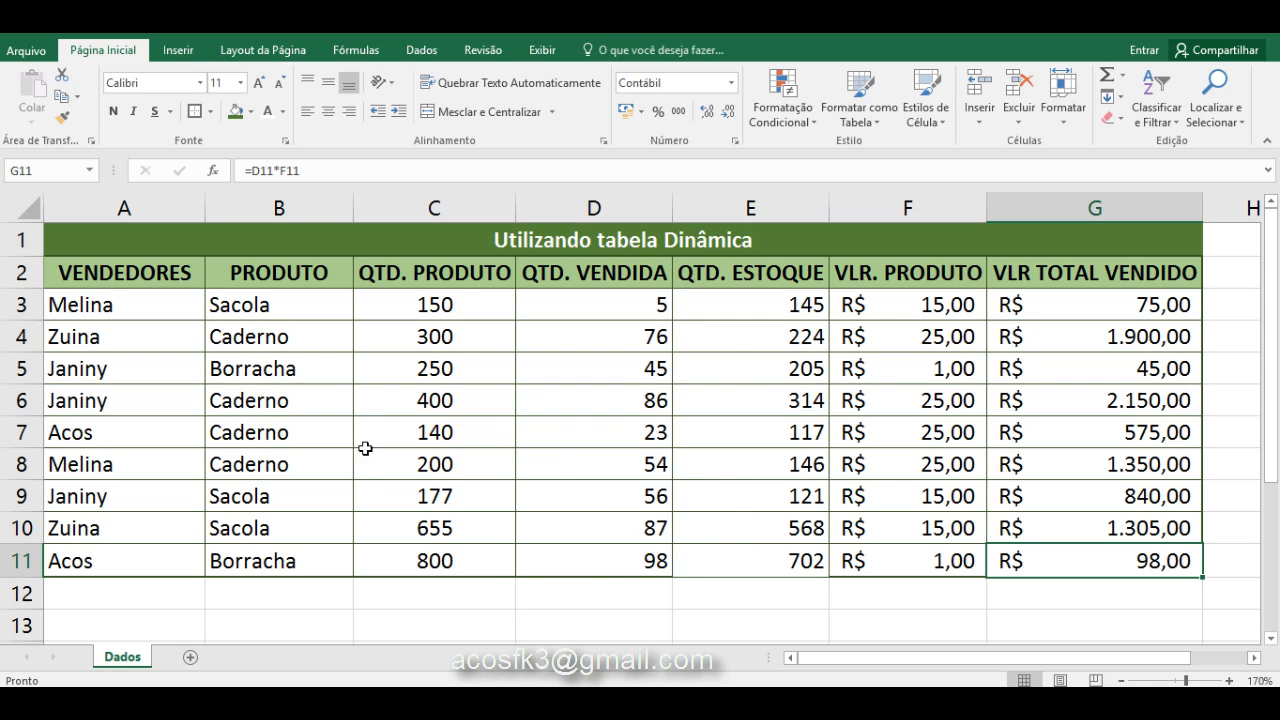
pyautogui.click(636, 500)
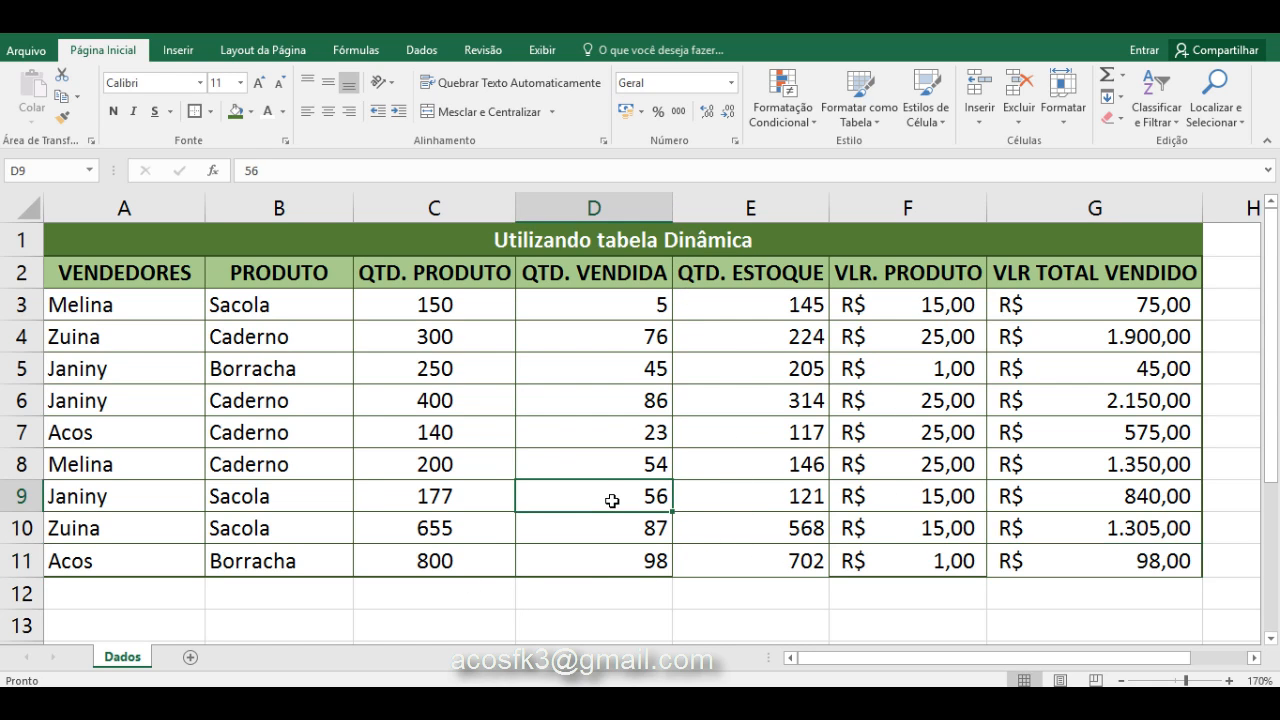
pyautogui.click(260, 398)
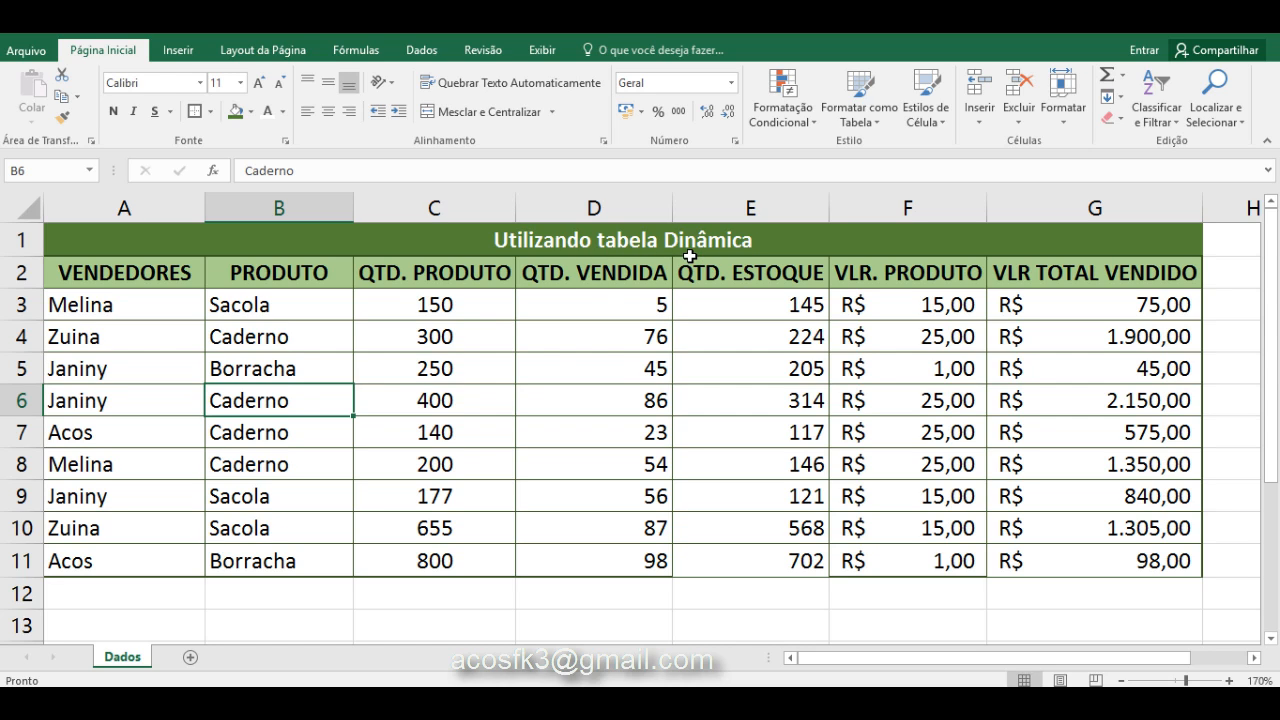
pyautogui.click(177, 52)
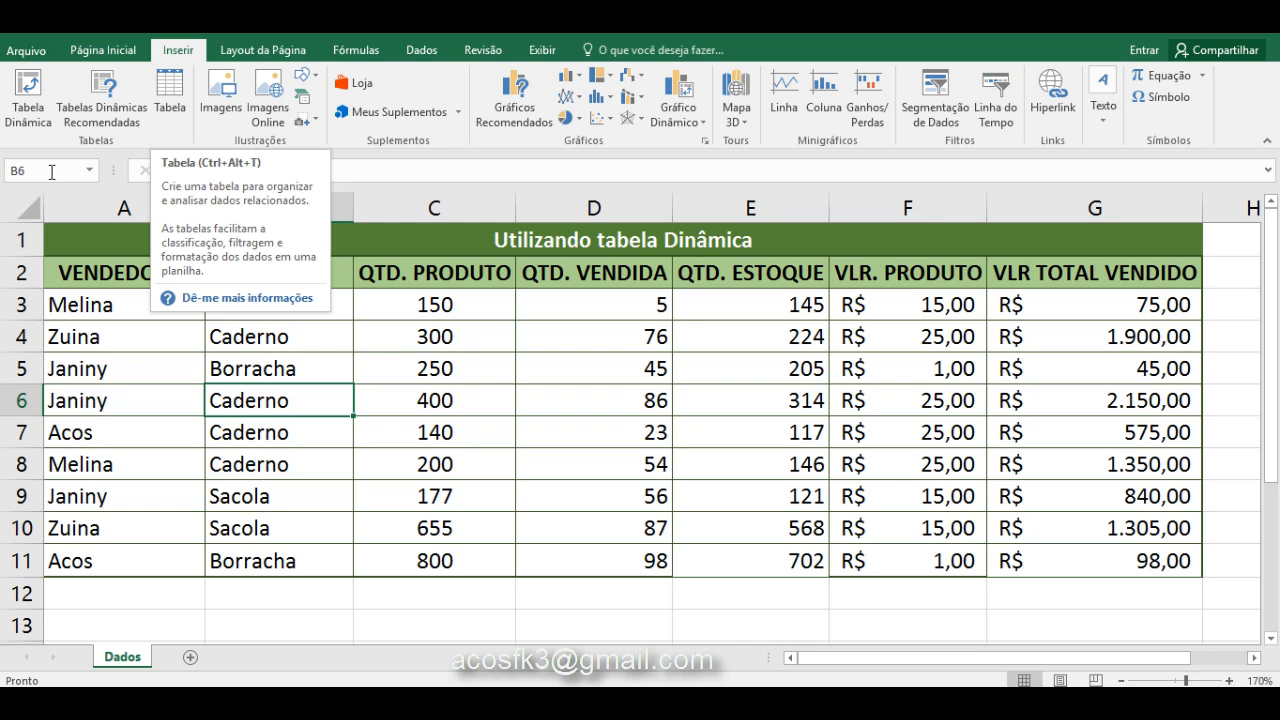
pyautogui.click(27, 112)
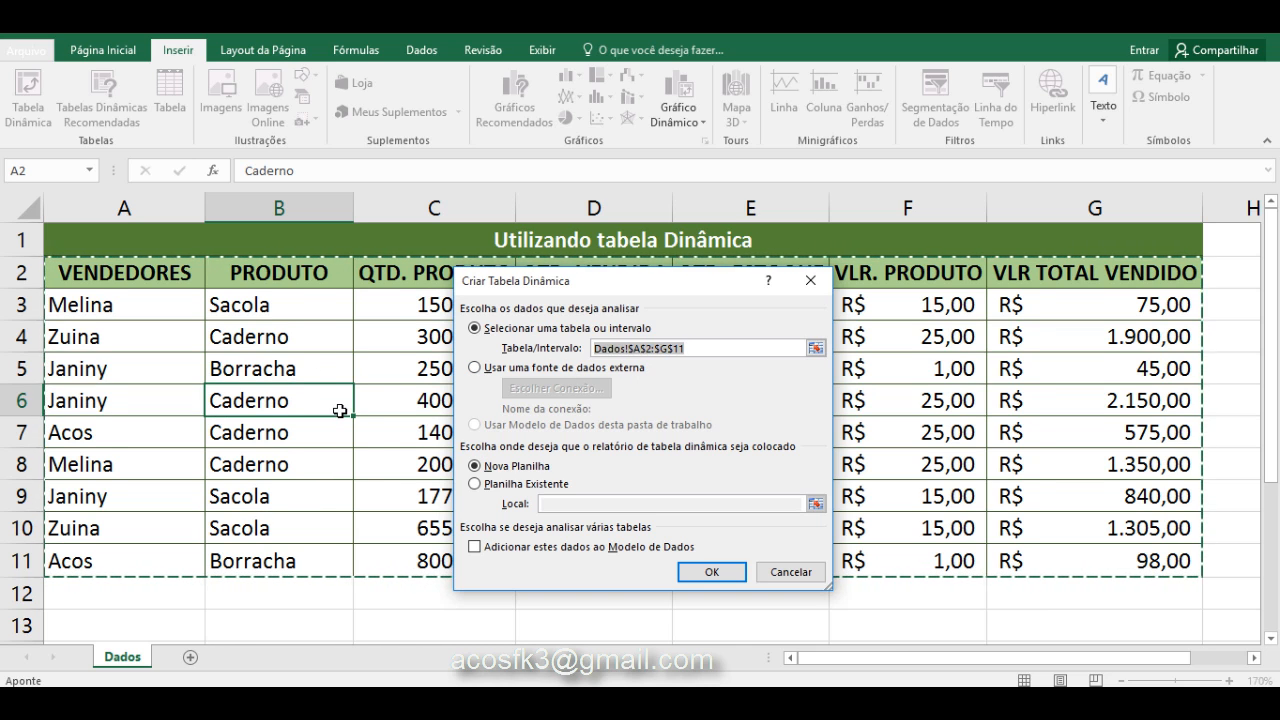
pyautogui.click(478, 370)
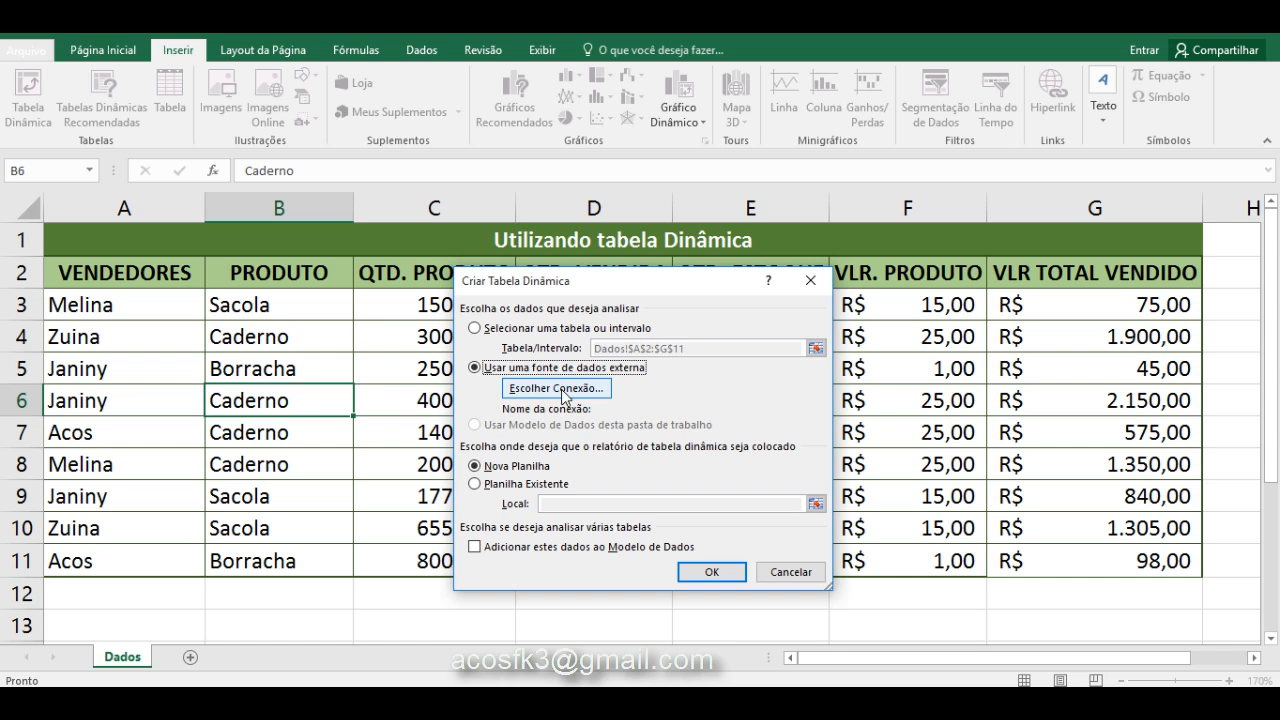
pyautogui.click(476, 329)
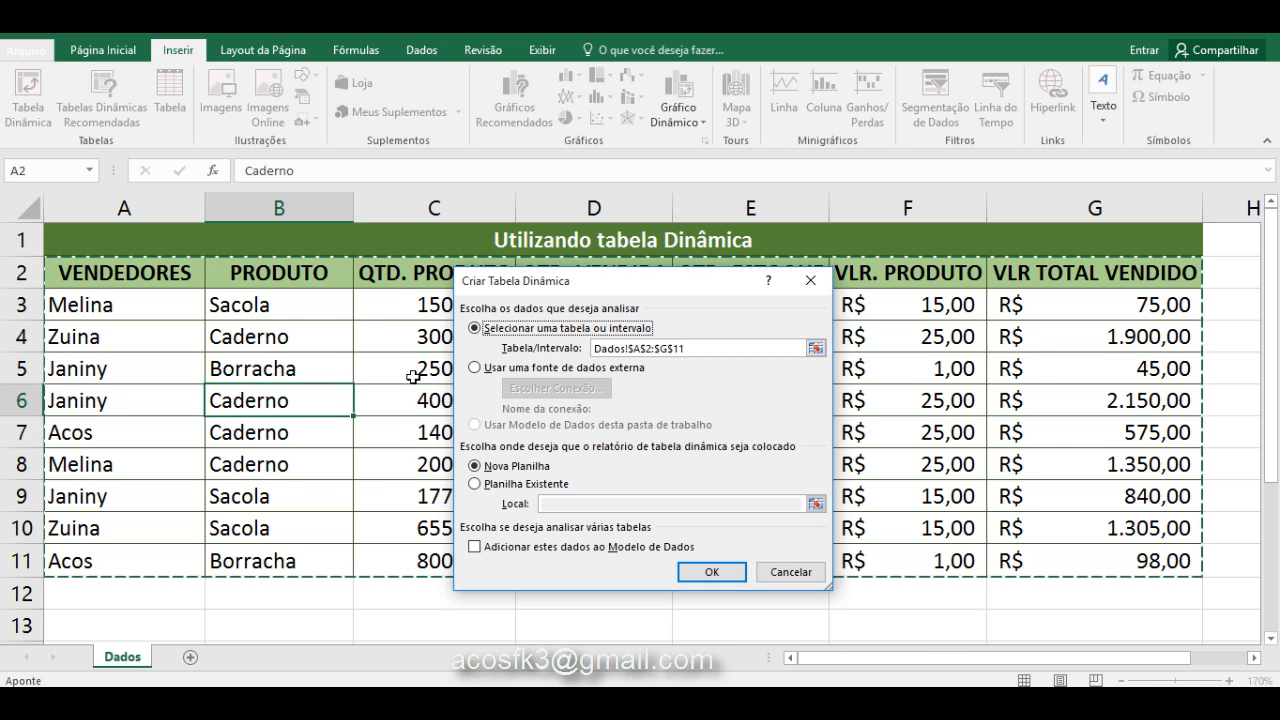
pyautogui.click(711, 571)
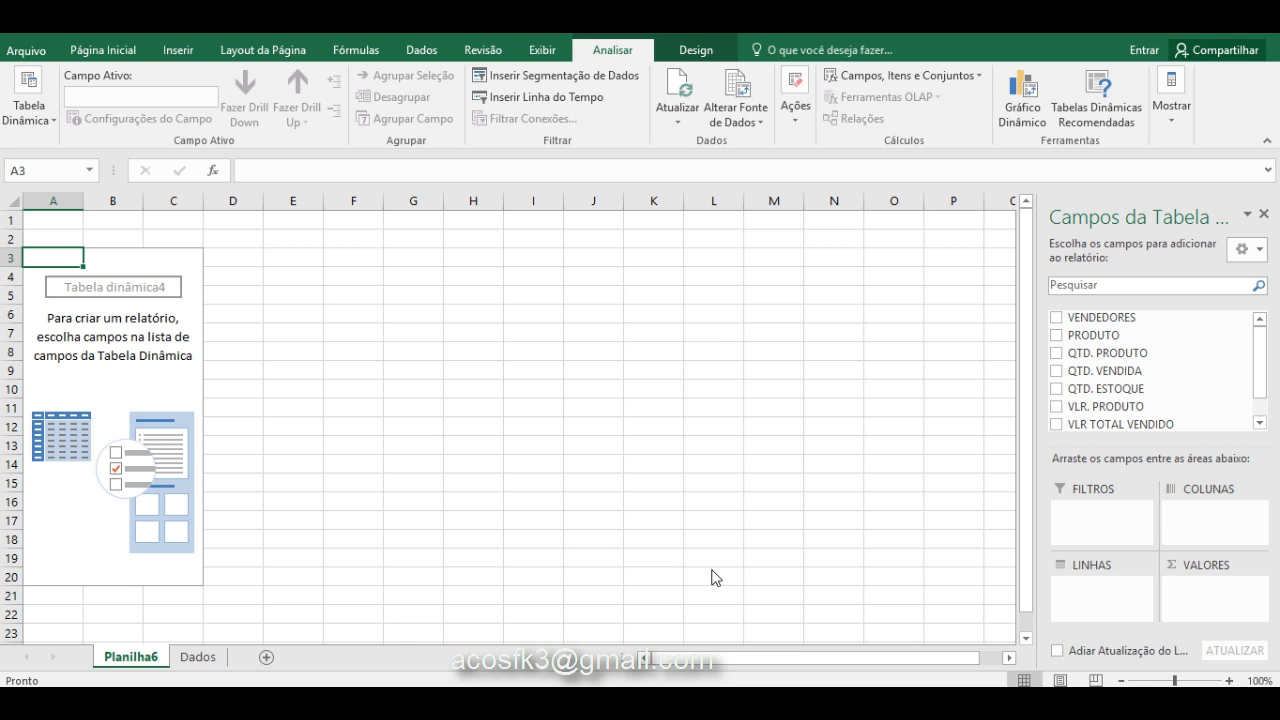
# Build the pivot table with VENDEDORES as rows and the sum of QTD. VENDIDA as values
pyautogui.click(1055, 318)
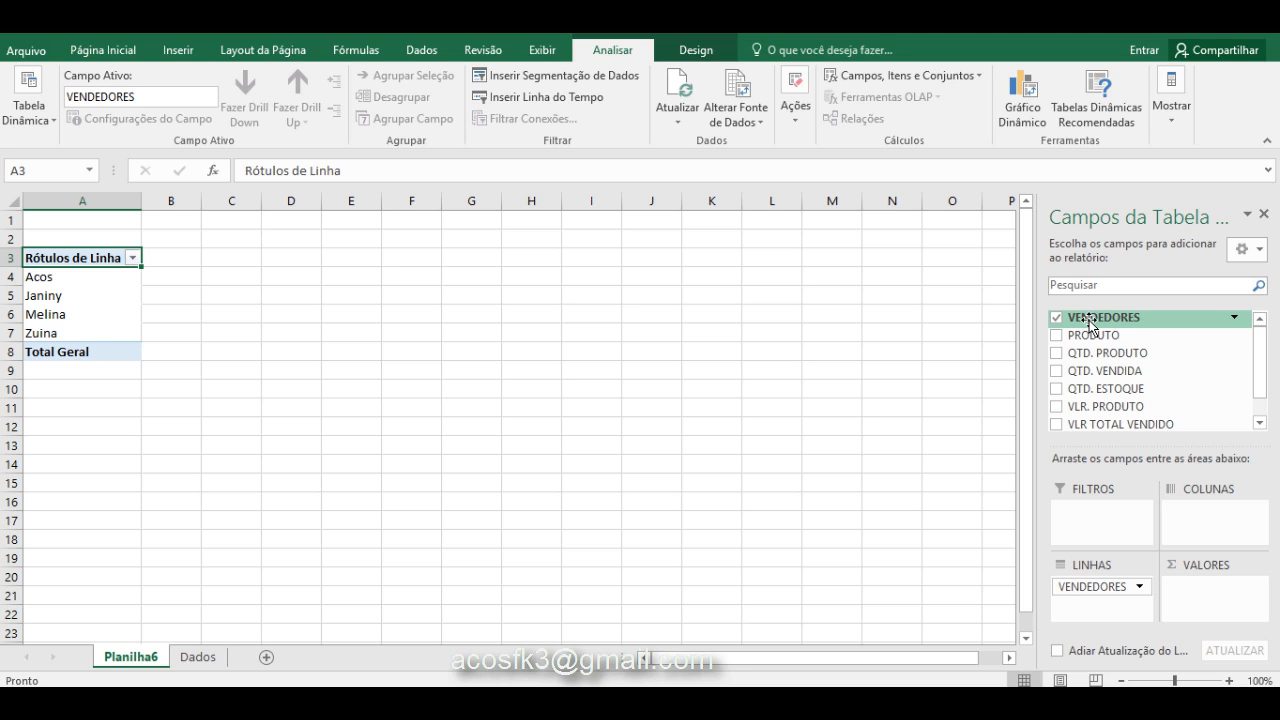
pyautogui.click(1057, 372)
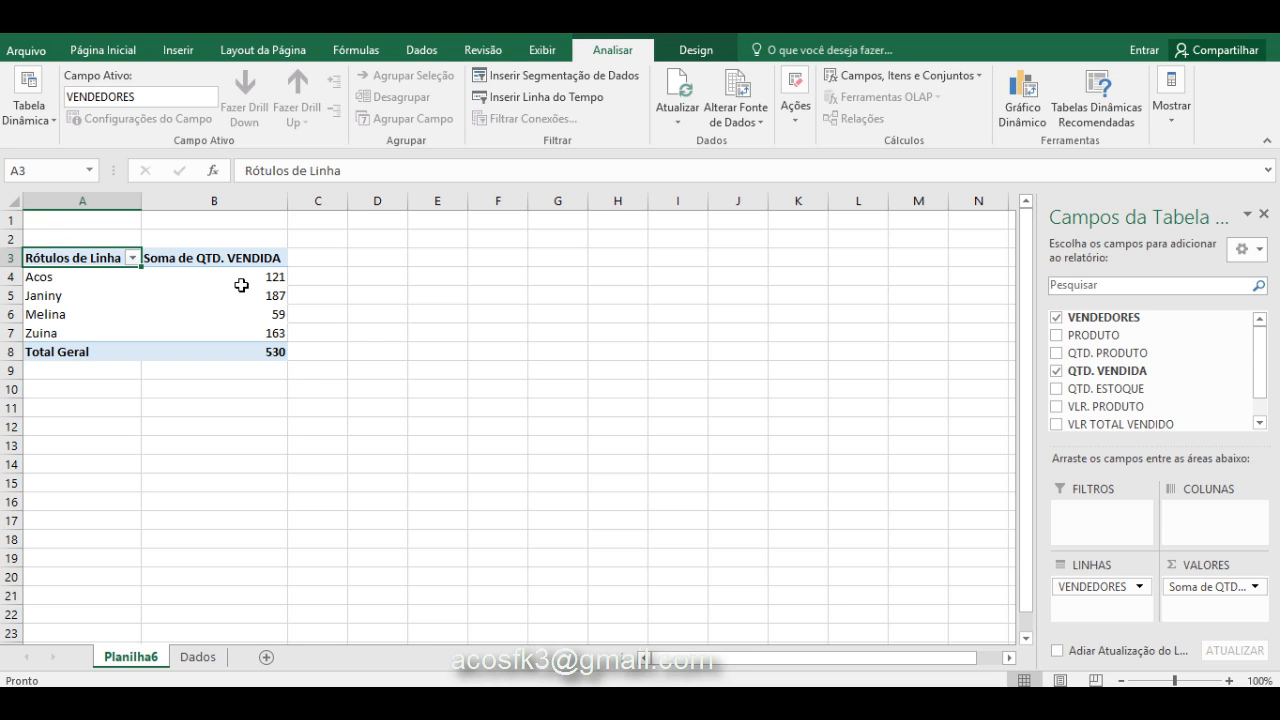
pyautogui.moveTo(246, 281)
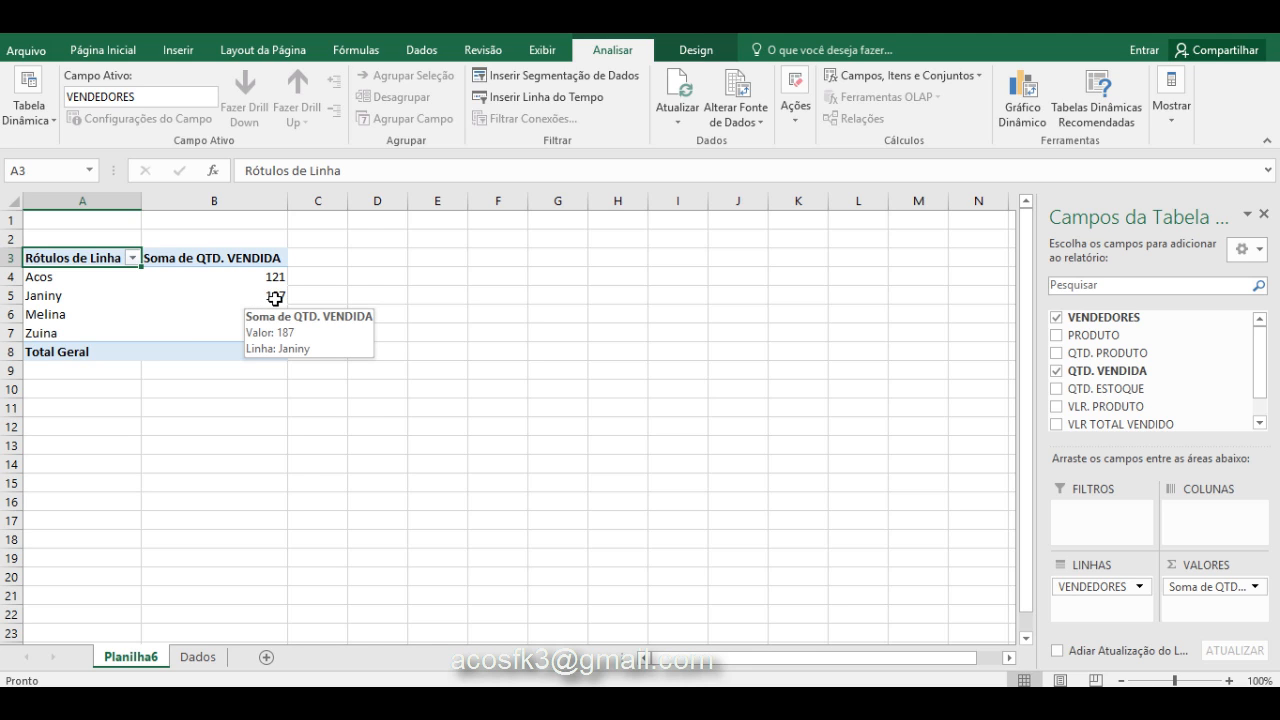
# On the Dados sheet, highlight columns A to D of the same seller's records in rows 5, 6 and 9
pyautogui.click(198, 656)
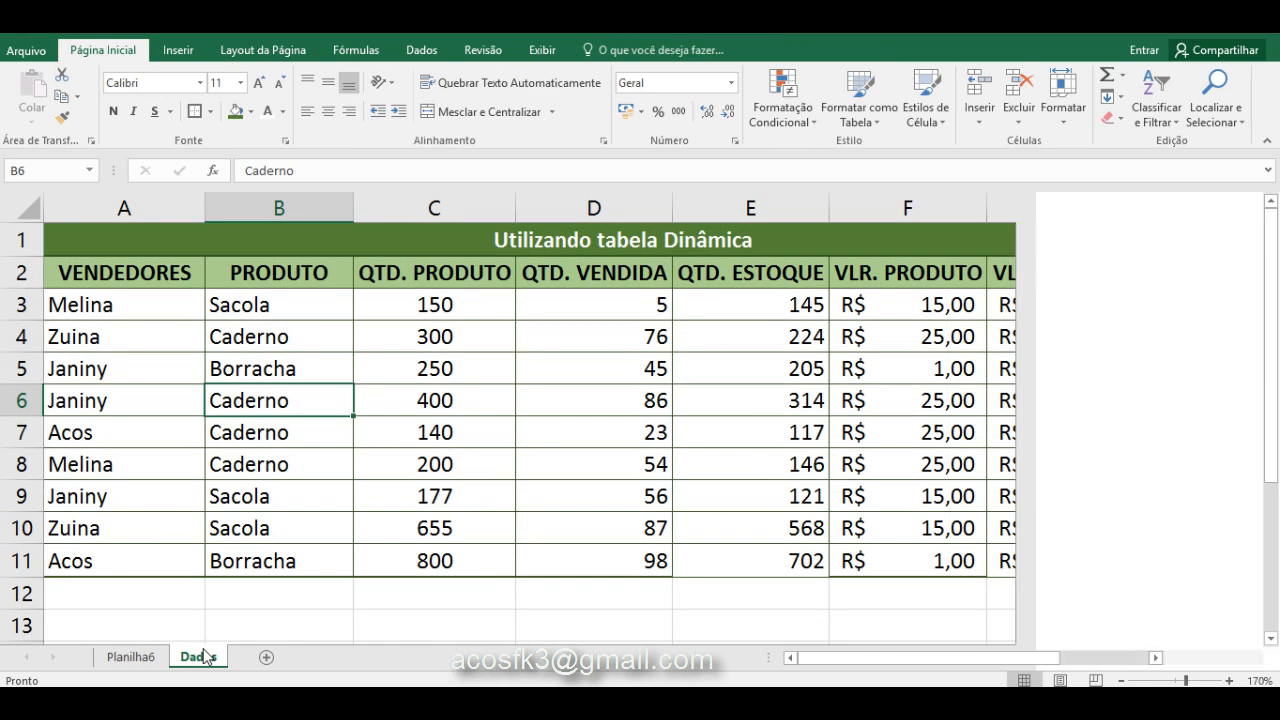
pyautogui.click(131, 369)
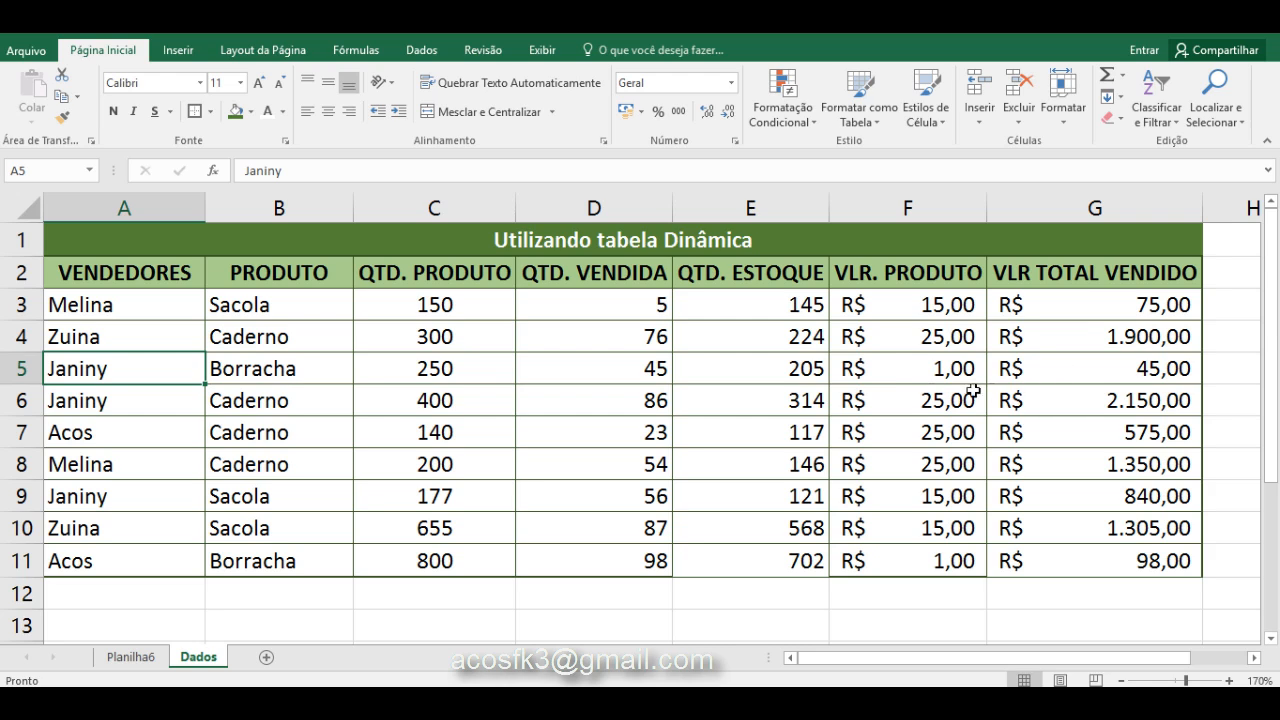
pyautogui.click(561, 367)
pyautogui.moveTo(93, 373); pyautogui.dragTo(605, 369)
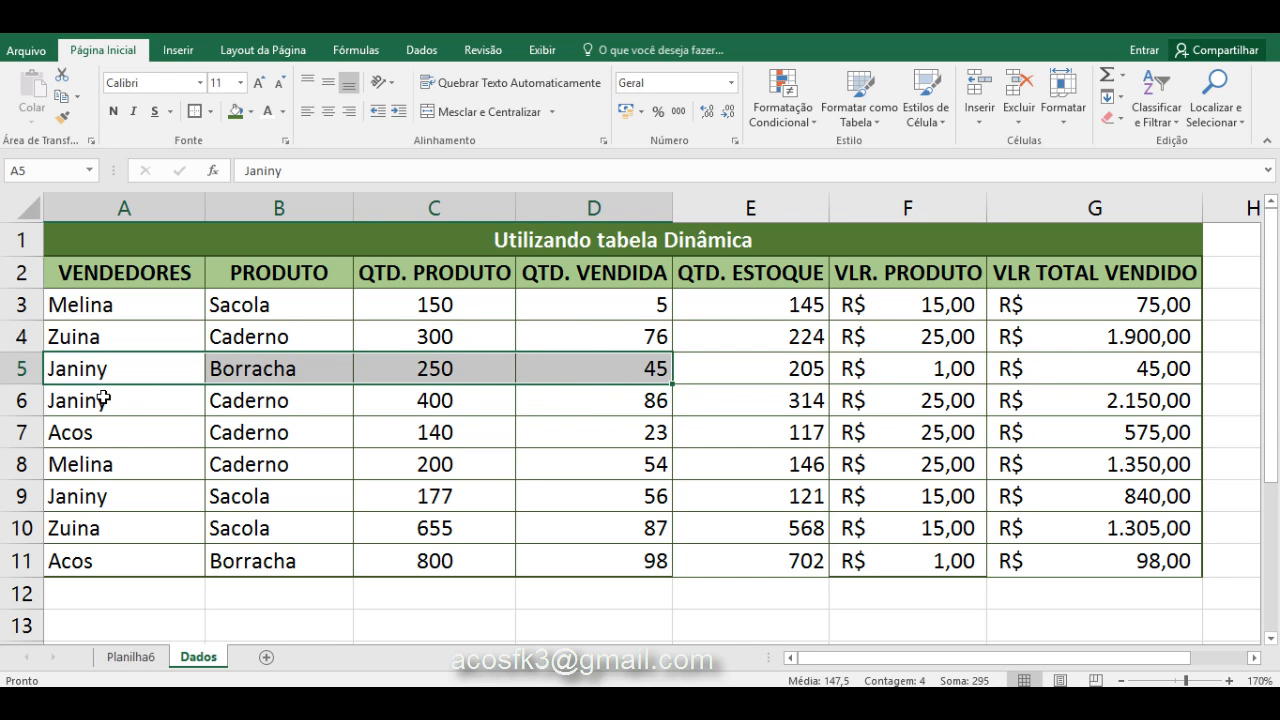
pyautogui.moveTo(112, 400); pyautogui.dragTo(551, 395)
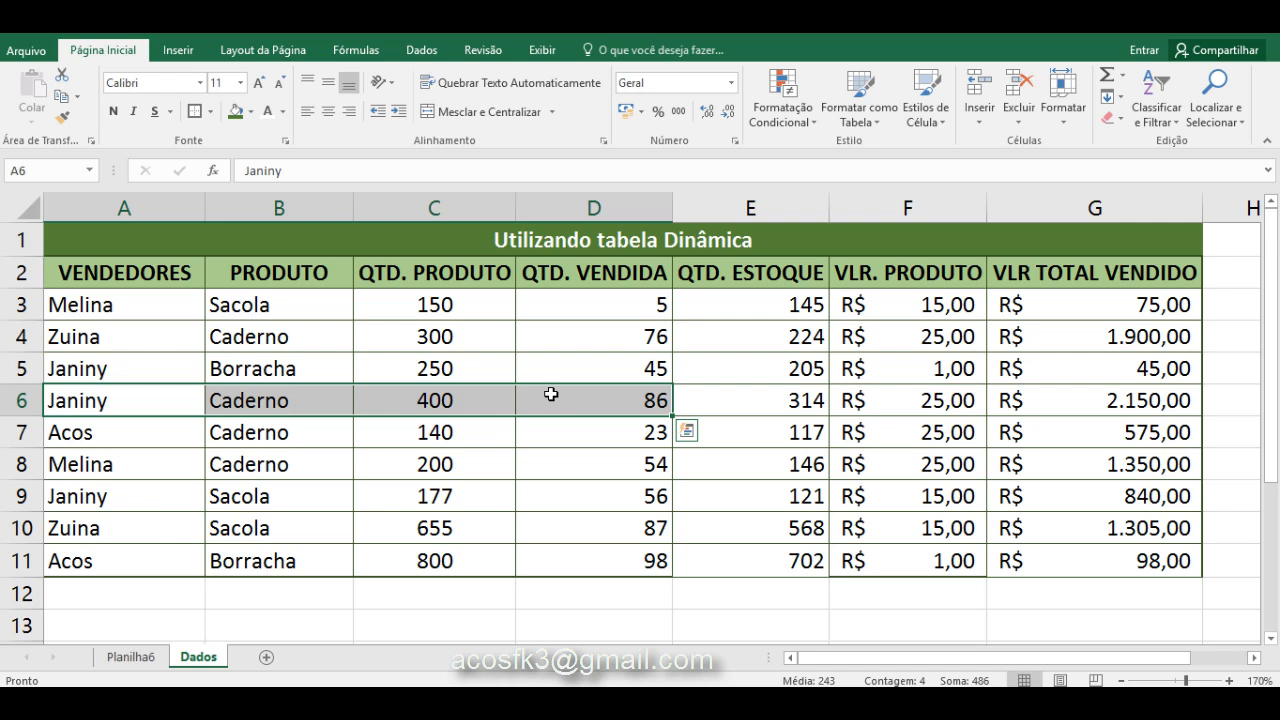
pyautogui.moveTo(138, 501); pyautogui.dragTo(574, 500)
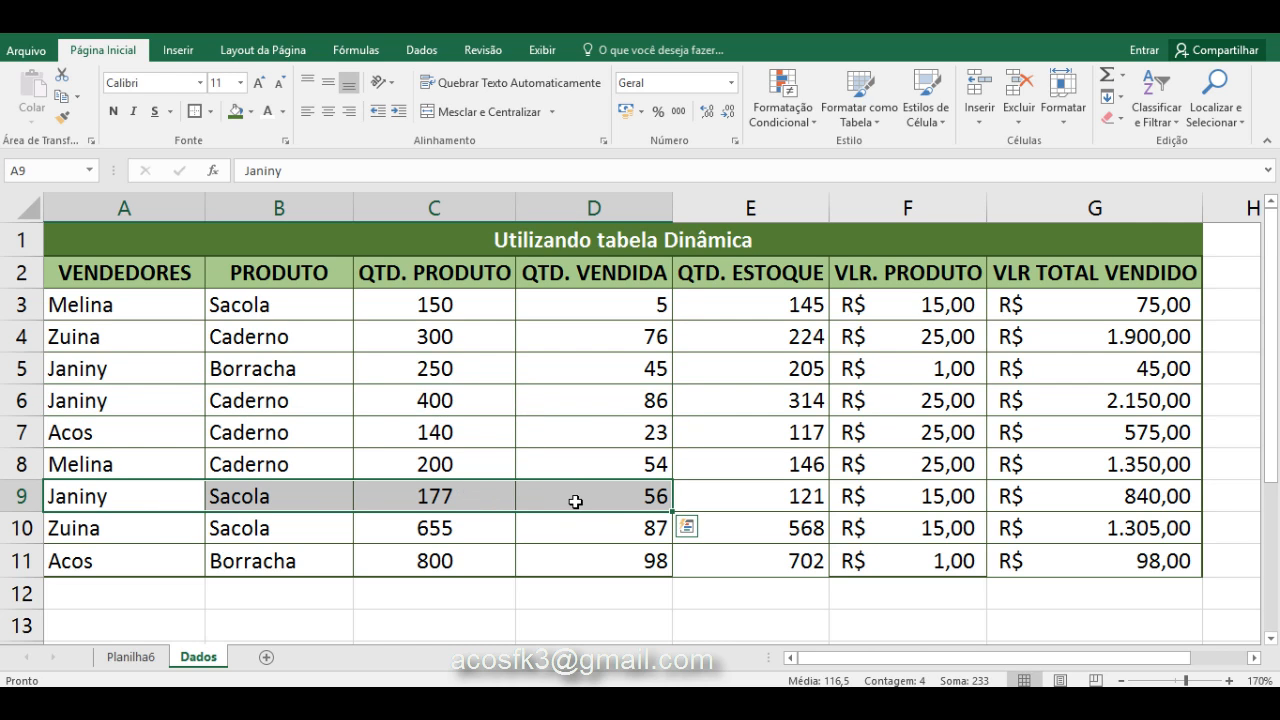
# Check the repeated seller's sold quantities in D5, D6 and D9 against the seller cells A5, A6 and A9
pyautogui.click(577, 367)
pyautogui.click(583, 400)
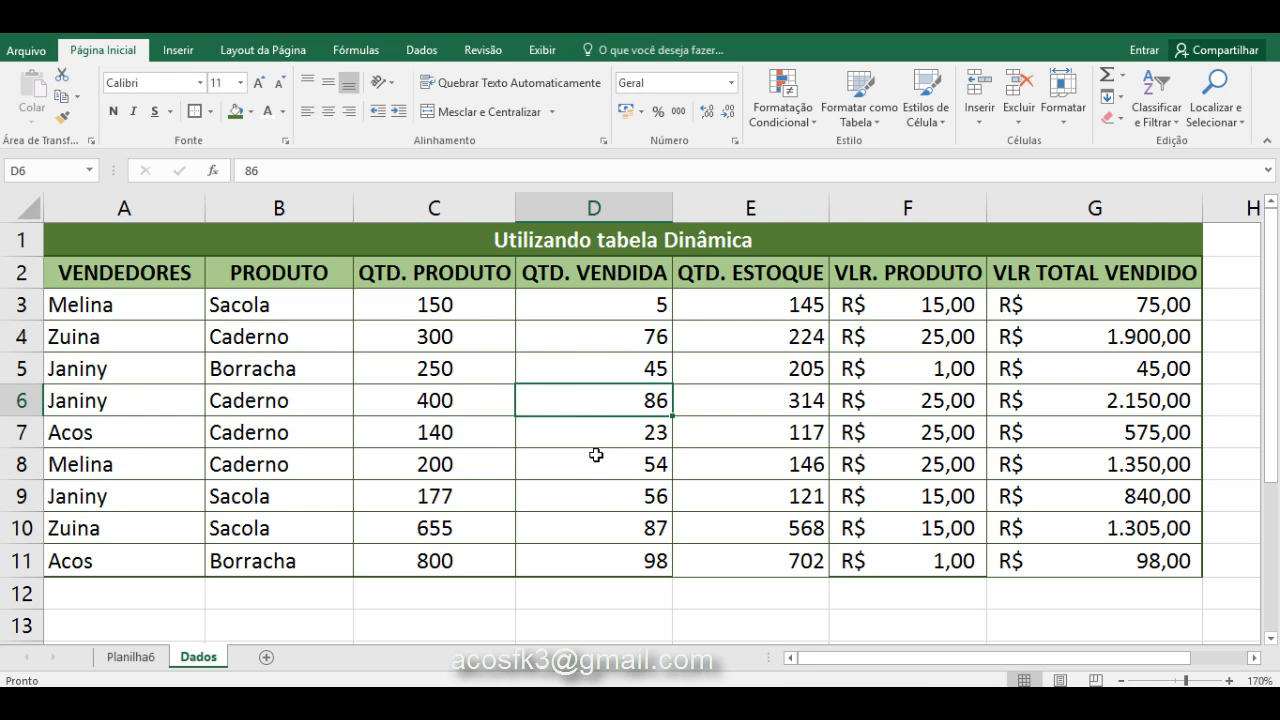
pyautogui.click(596, 501)
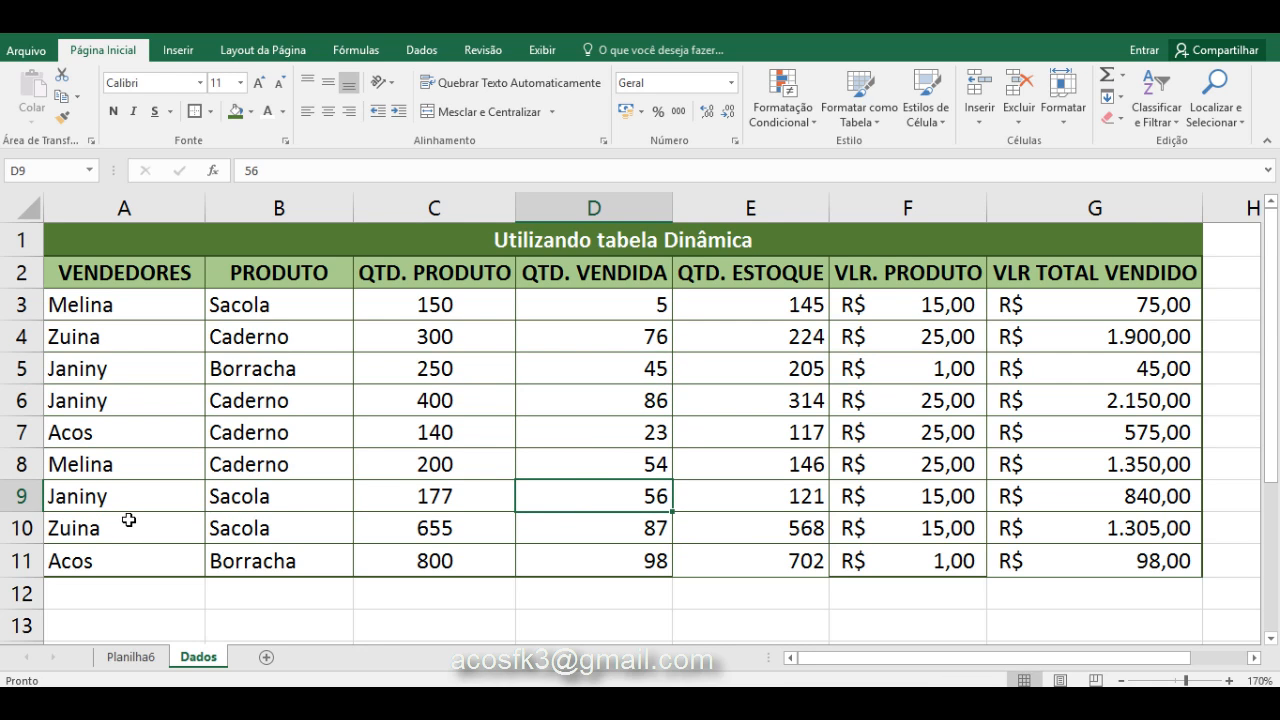
pyautogui.click(92, 502)
pyautogui.click(89, 407)
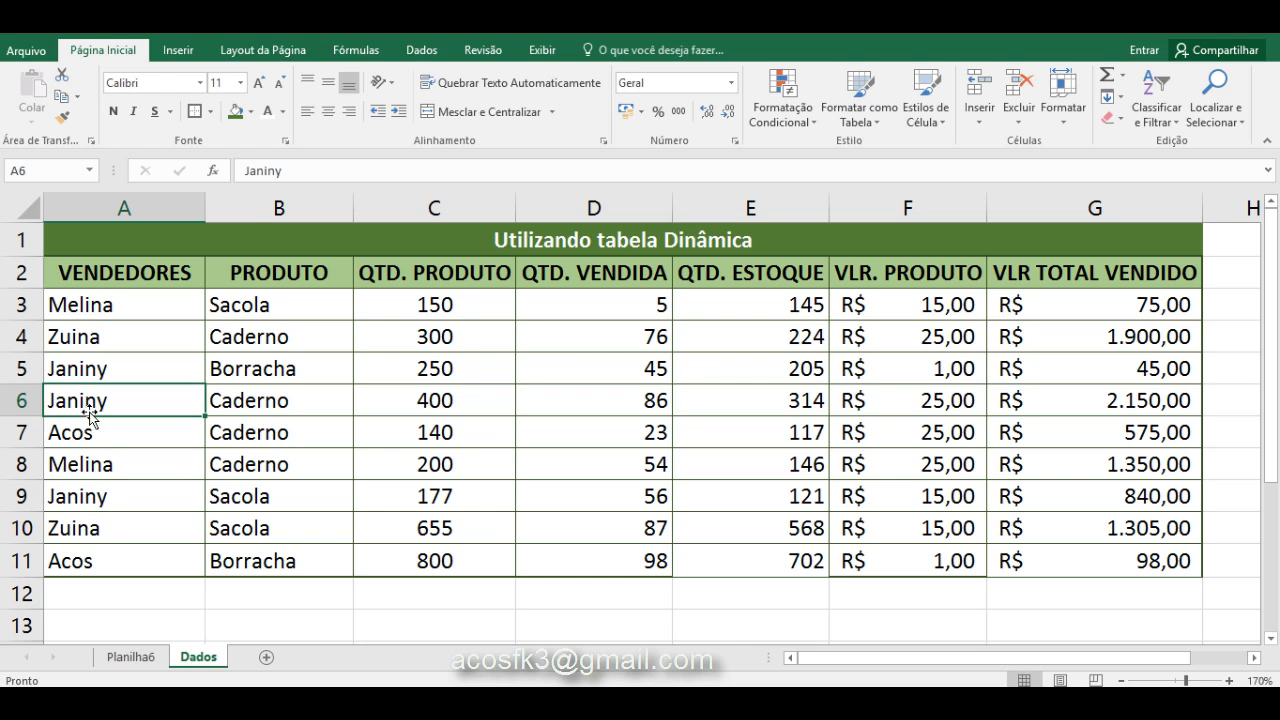
pyautogui.click(91, 368)
pyautogui.click(92, 405)
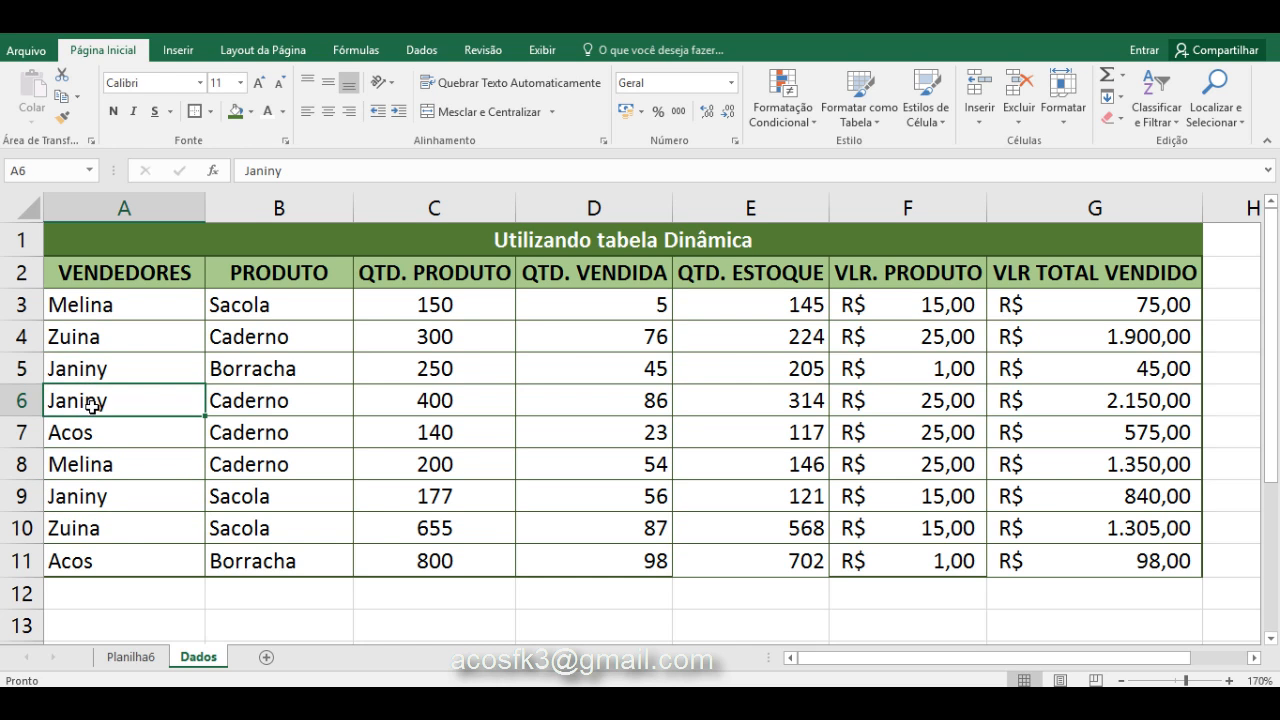
pyautogui.click(92, 498)
# Return to the Planilha6 sheet and select that seller's summed sold quantity in cell B5
pyautogui.click(153, 660)
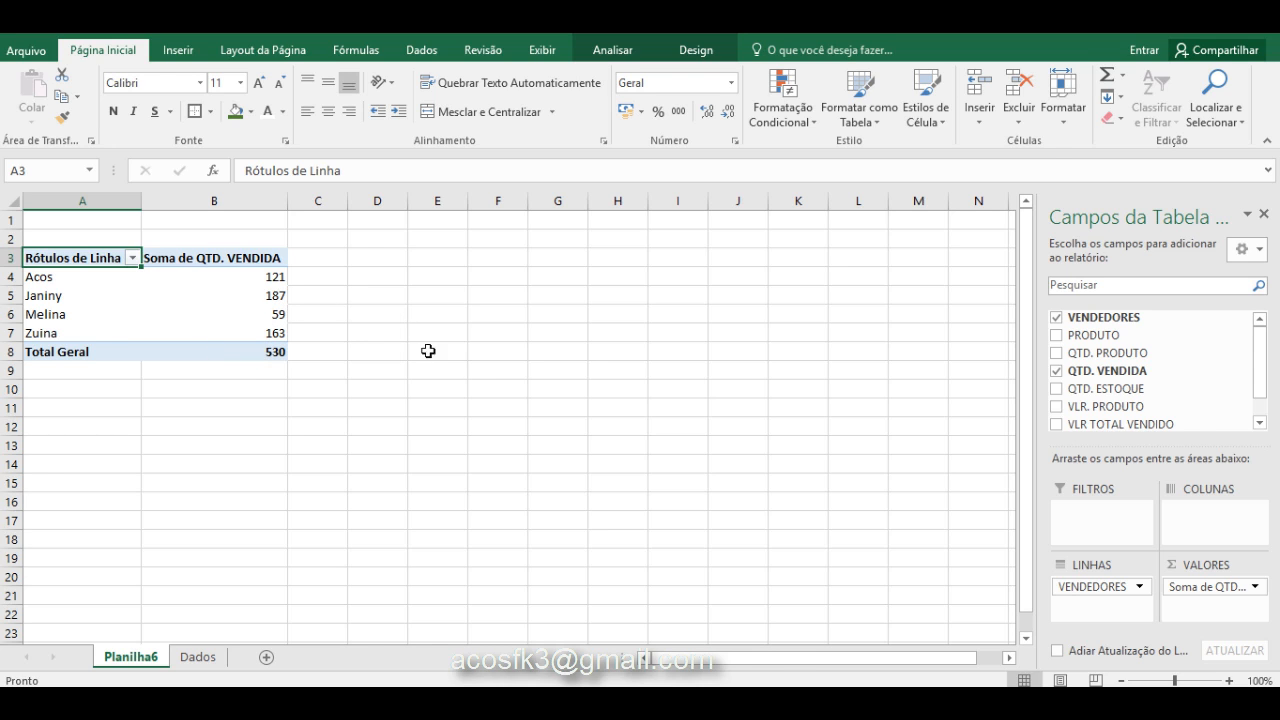
pyautogui.click(470, 372)
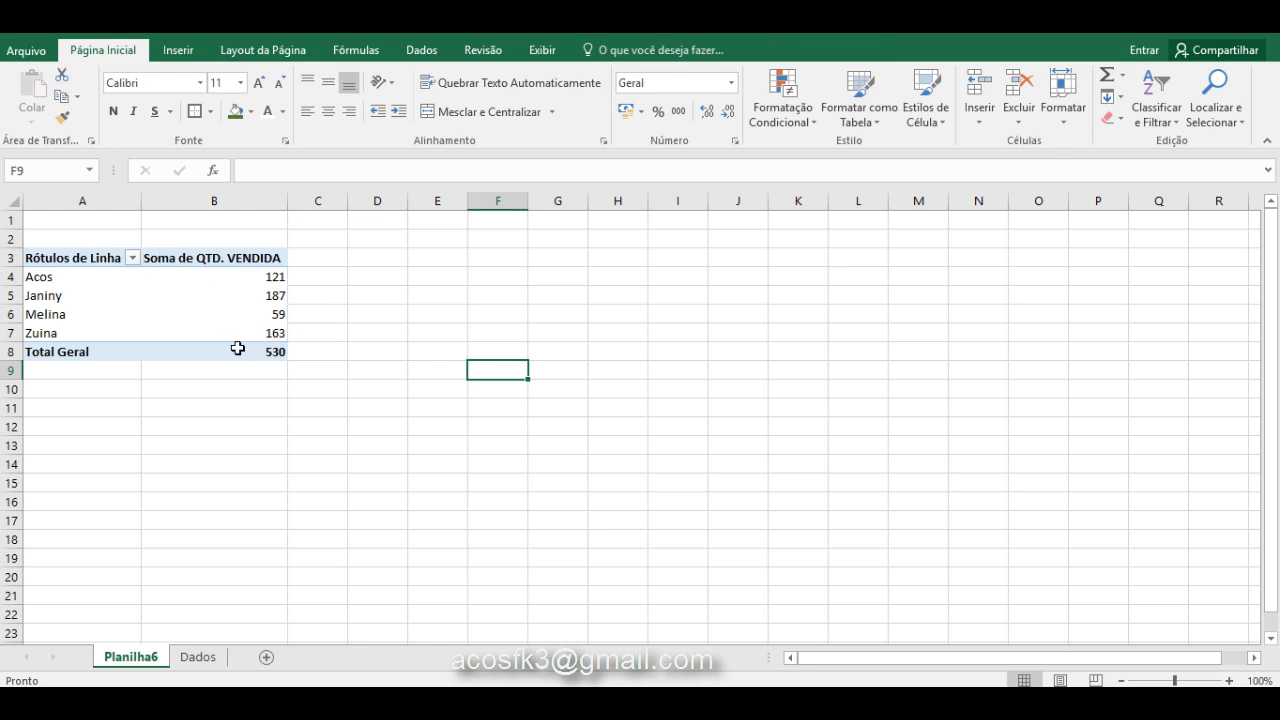
pyautogui.click(231, 300)
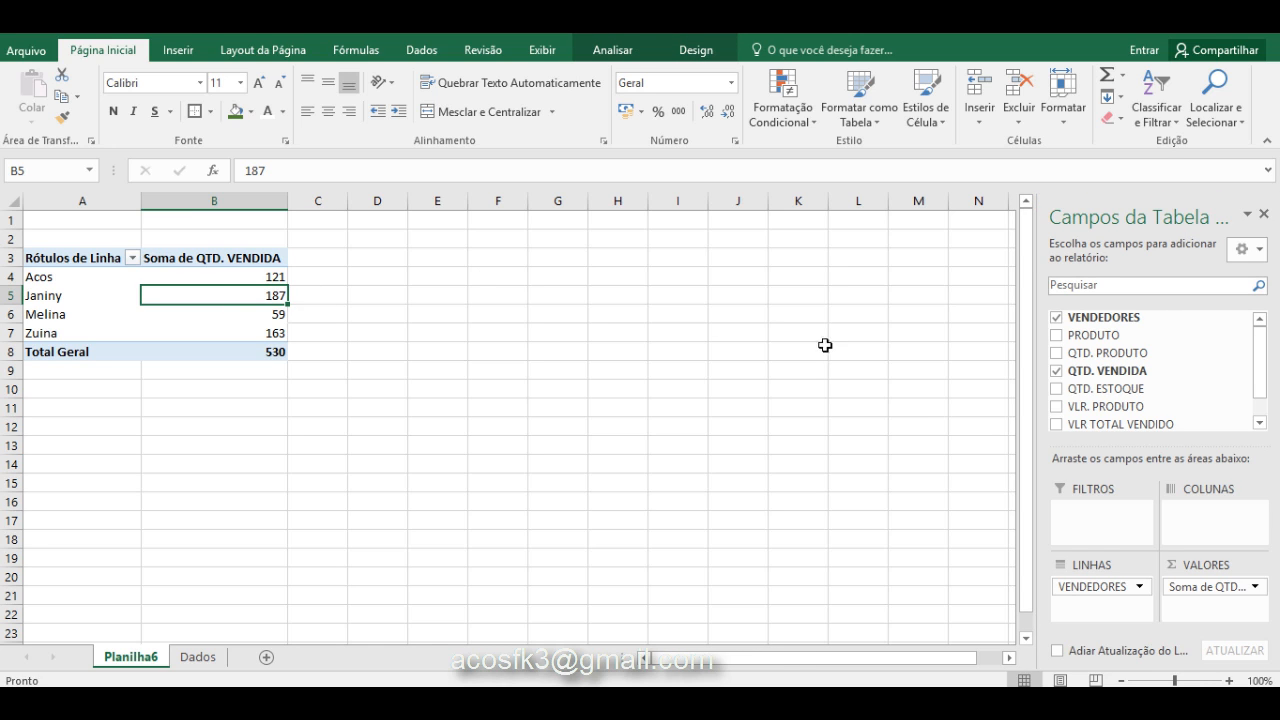
# Replace QTD. VENDIDA with the sum of VLR TOTAL VENDIDO in the pivot table's values
pyautogui.click(1056, 372)
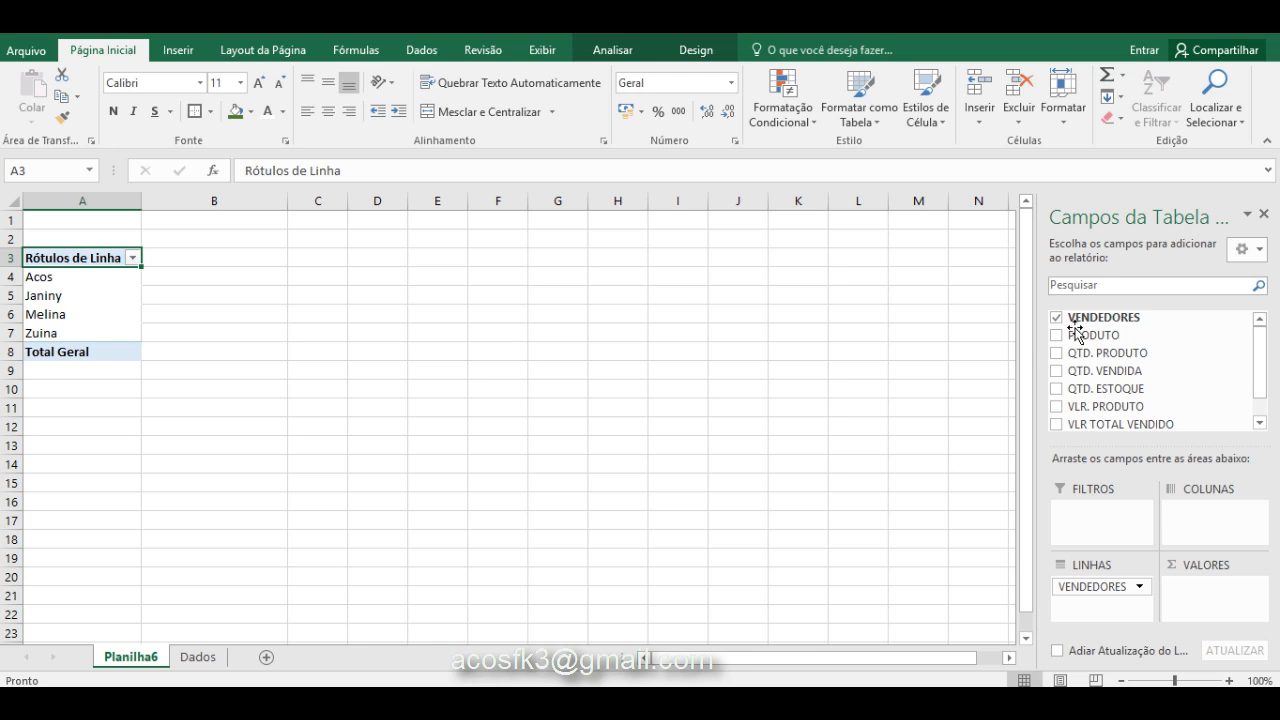
pyautogui.click(1056, 425)
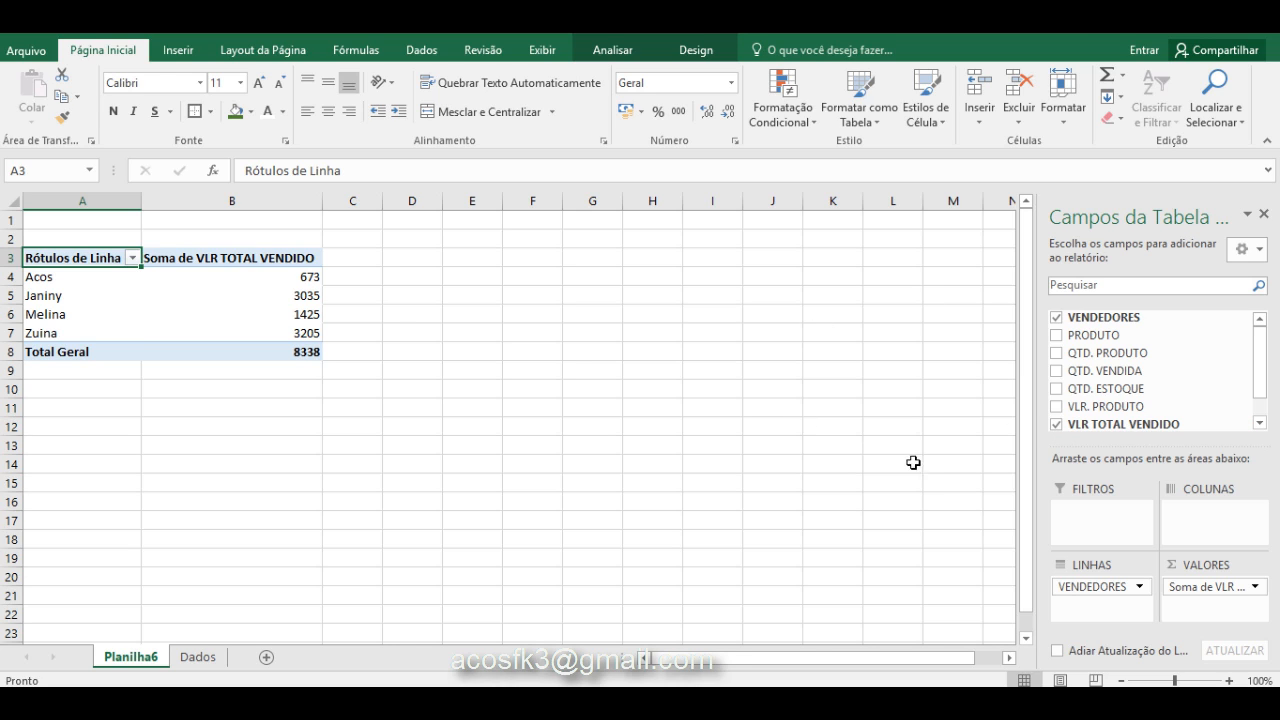
# Remove VLR TOTAL VENDIDO and VENDEDORES from the pivot table and use PRODUTO as the row field instead
pyautogui.click(1056, 428)
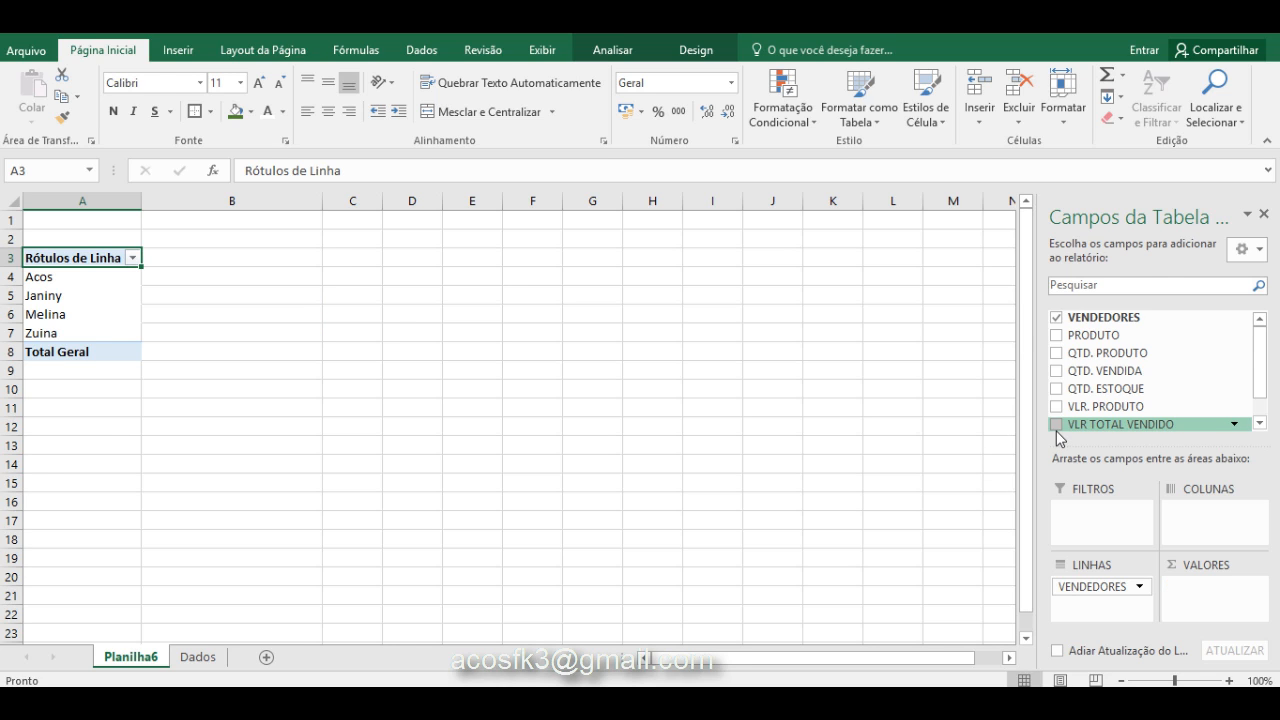
pyautogui.click(1056, 318)
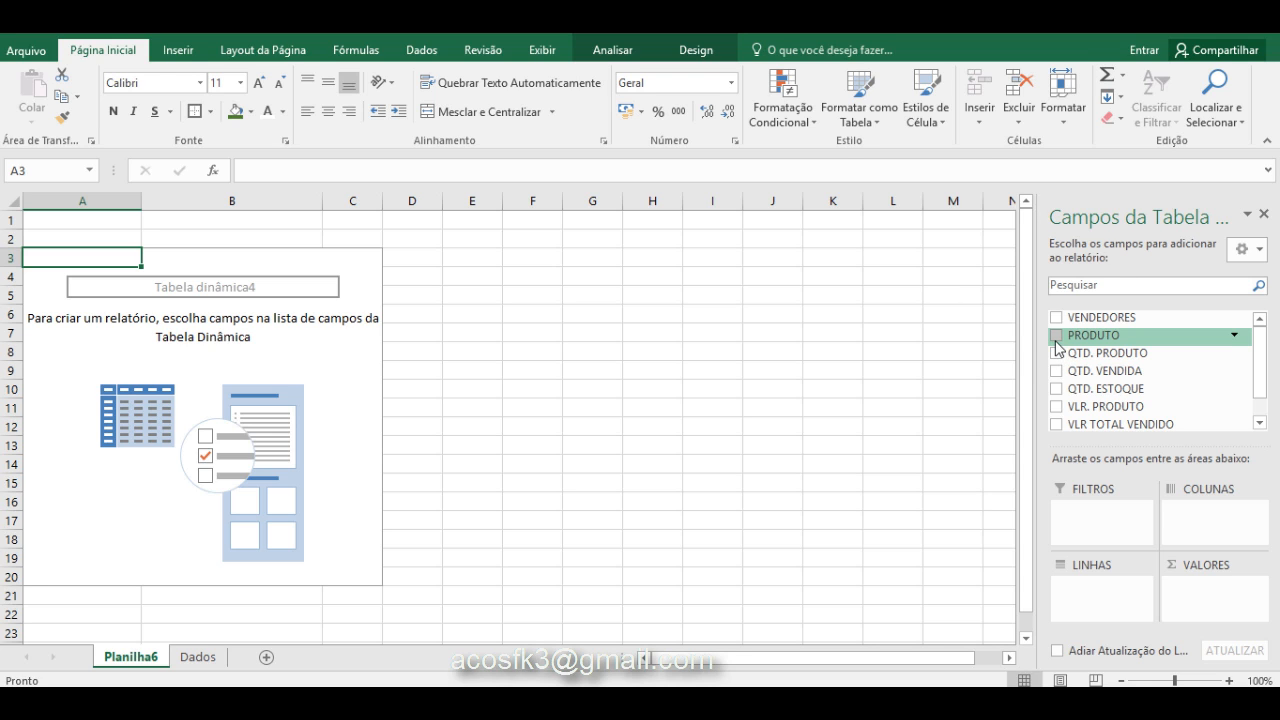
pyautogui.click(1056, 335)
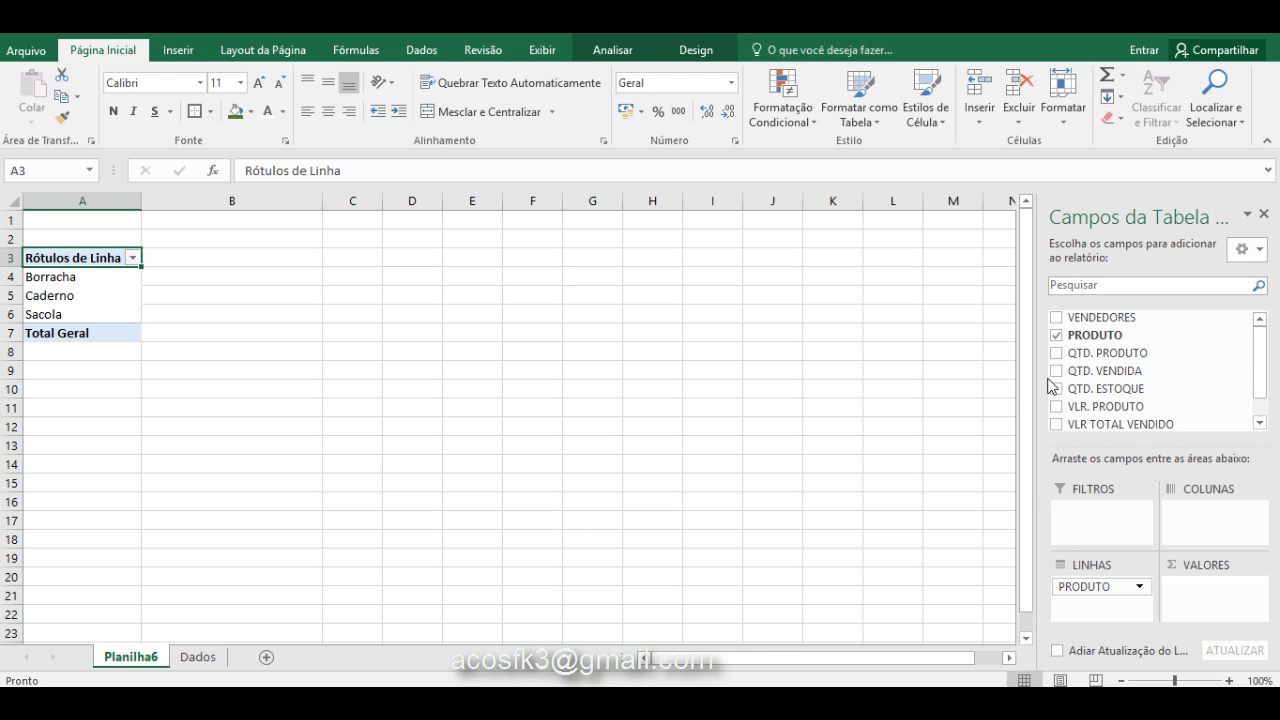
# Add the sums of QTD. VENDIDA, QTD. PRODUTO and QTD. ESTOQUE per product to the pivot table
pyautogui.moveTo(1056, 355); pyautogui.dragTo(1068, 380)
pyautogui.click(1057, 371)
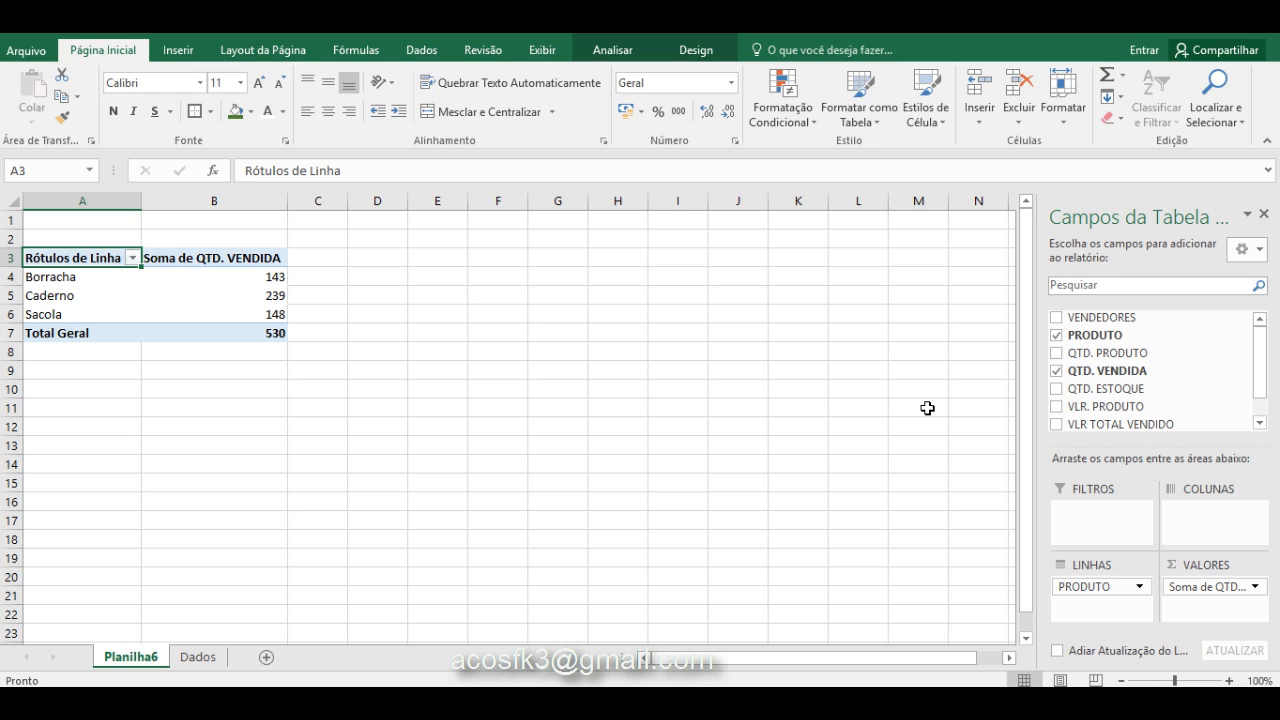
pyautogui.click(1058, 357)
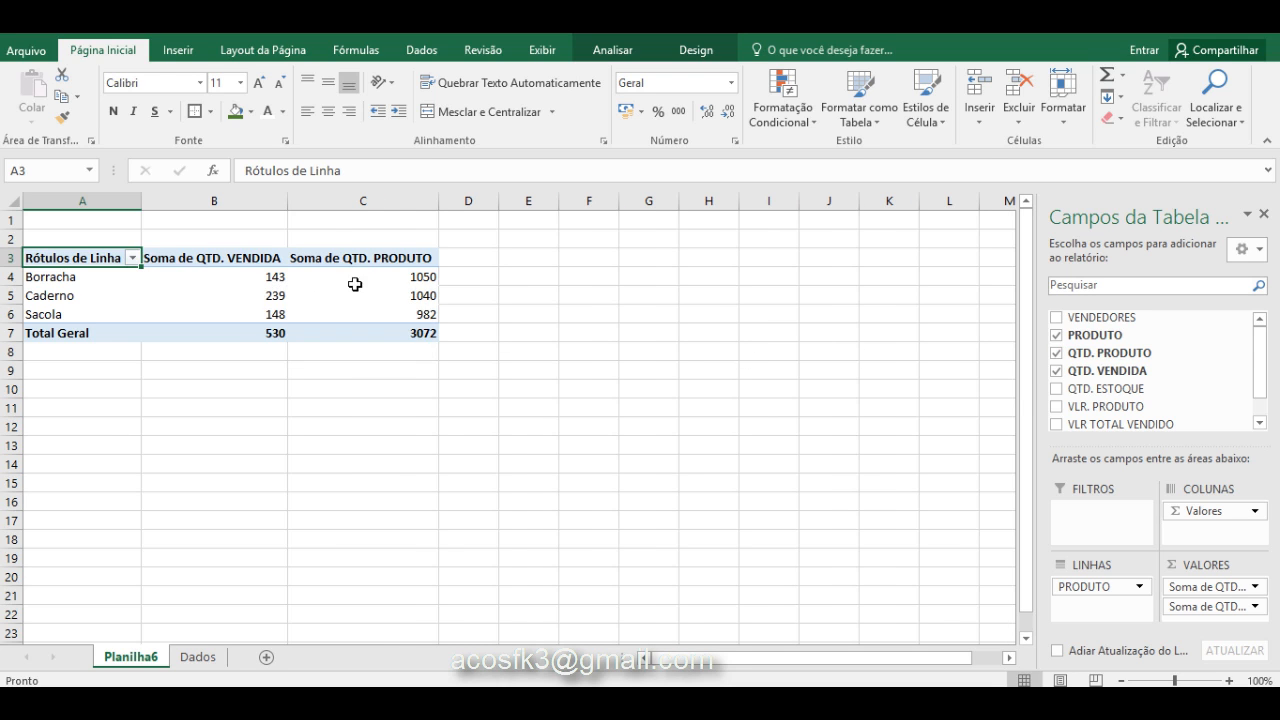
pyautogui.moveTo(399, 290)
pyautogui.moveTo(337, 318)
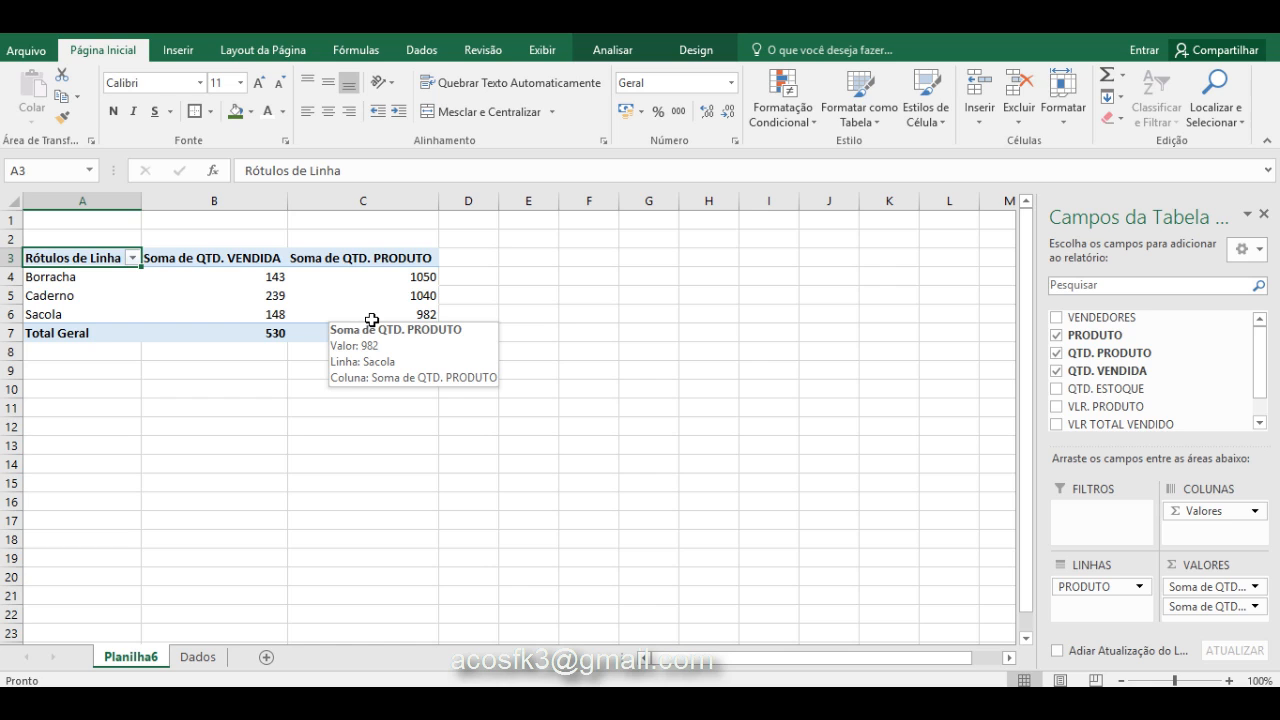
pyautogui.moveTo(434, 333)
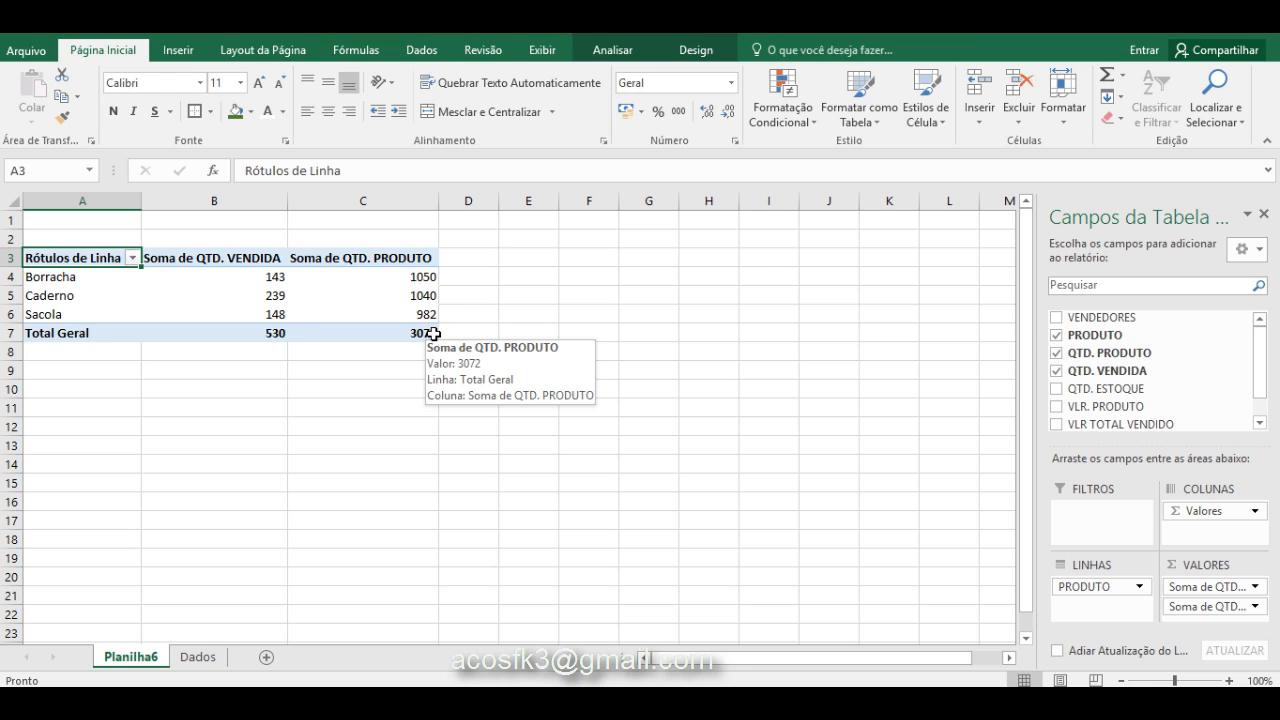
pyautogui.click(1057, 390)
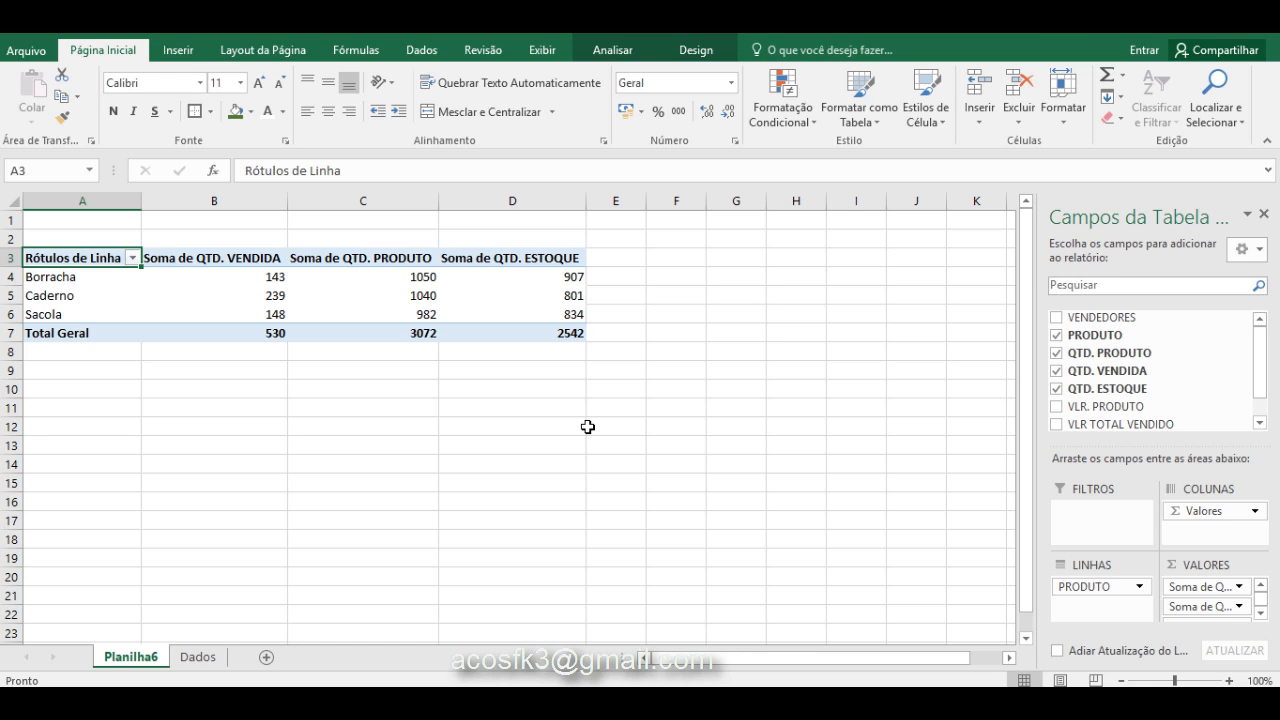
# Remove QTD. PRODUTO, QTD. VENDIDA and QTD. ESTOQUE from the pivot table, keeping only PRODUTO
pyautogui.click(1056, 353)
pyautogui.click(1056, 371)
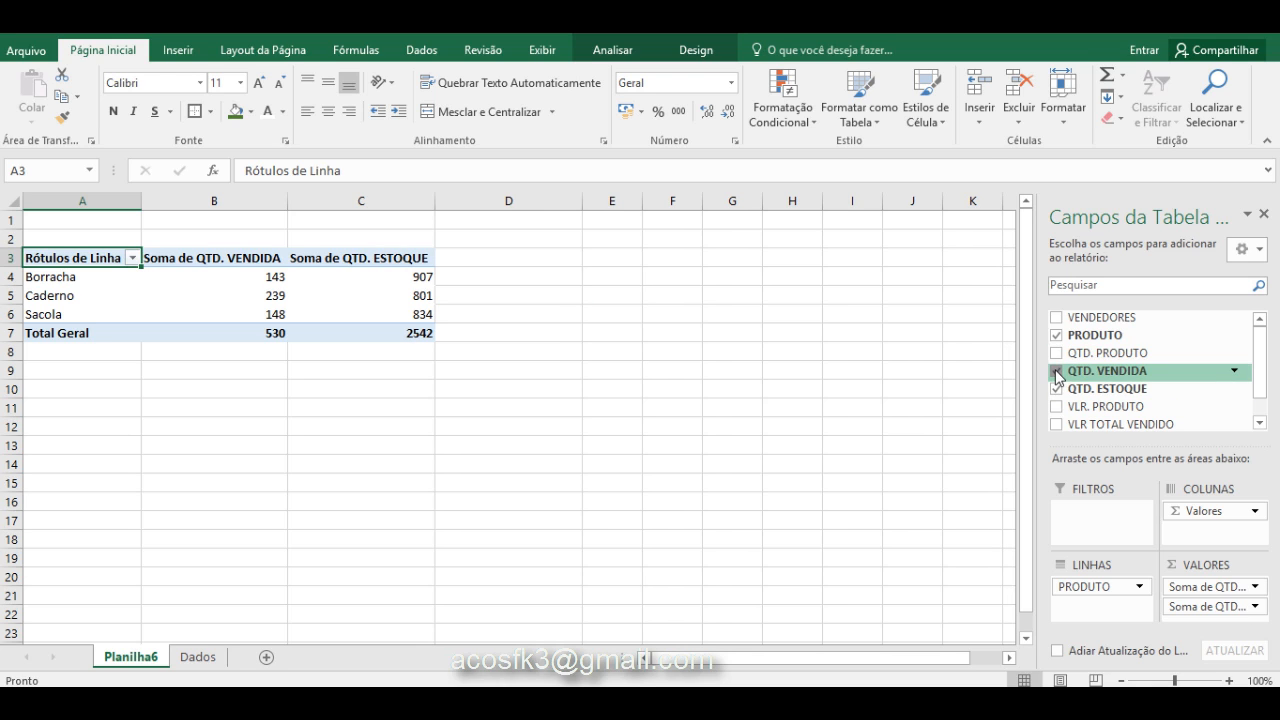
pyautogui.click(1056, 389)
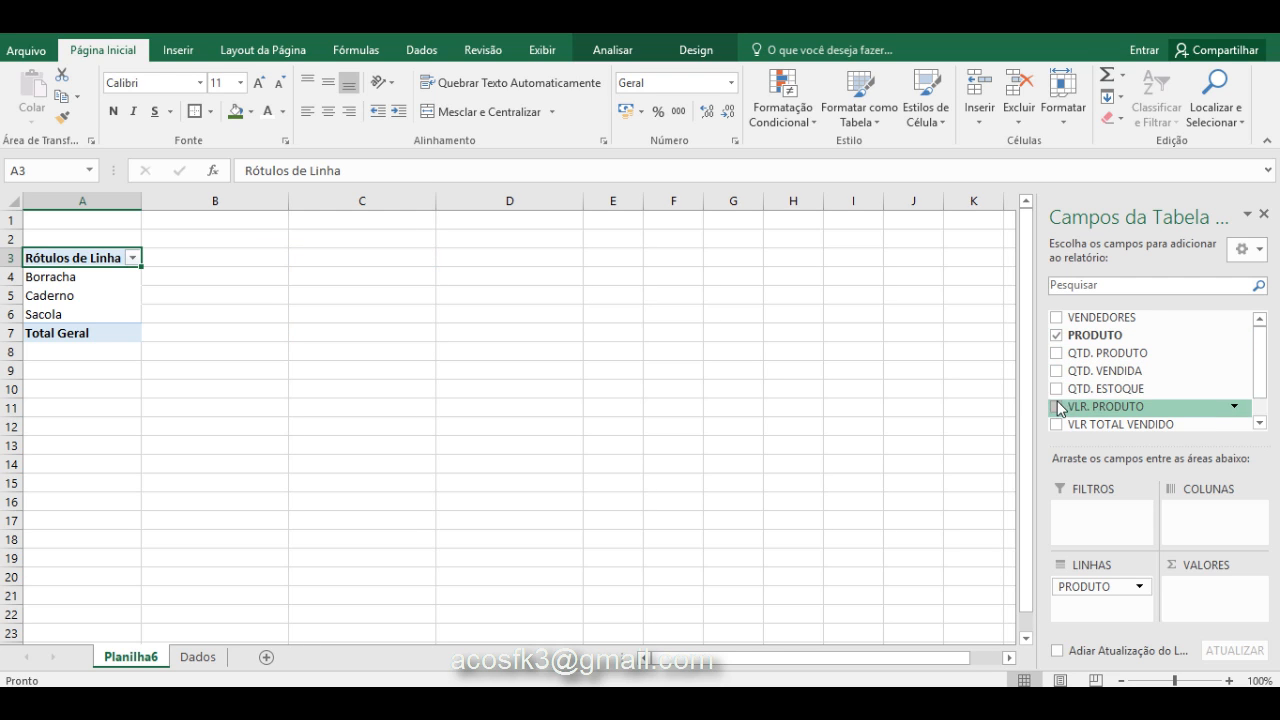
# Add the sum of VLR. PRODUTO per product to the pivot table, leaving QTD. ESTOQUE out
pyautogui.click(1056, 390)
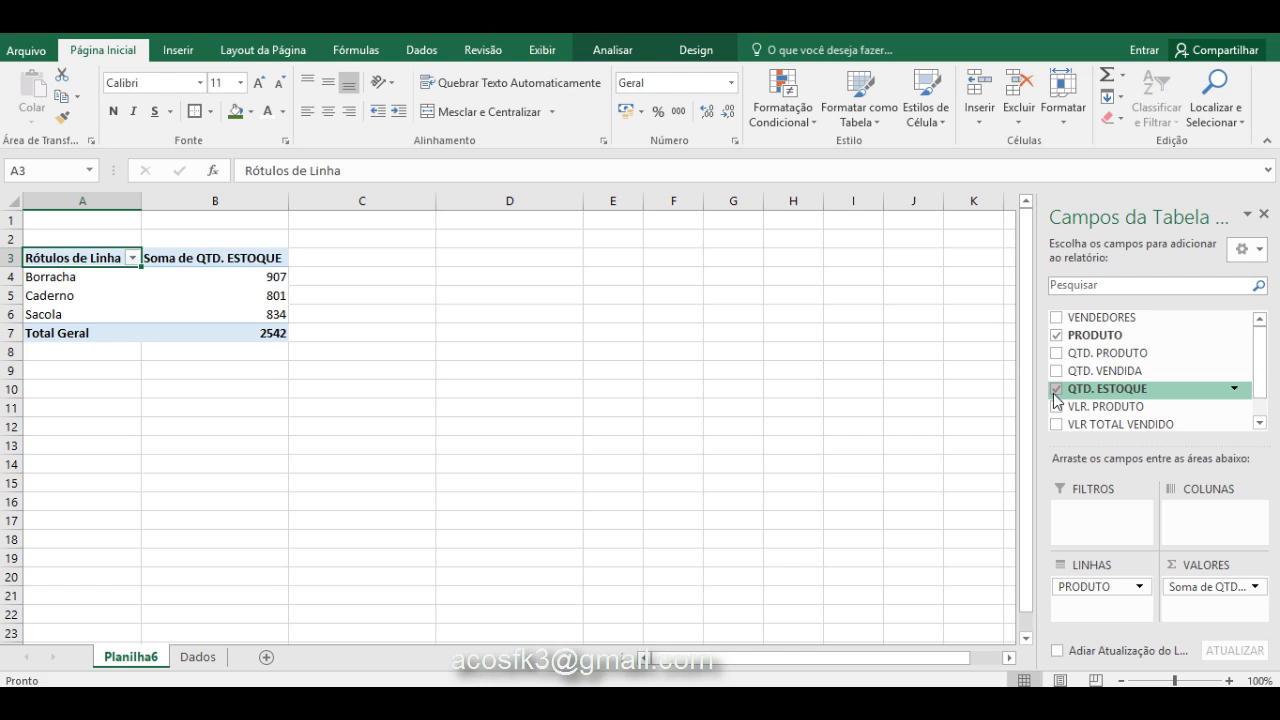
pyautogui.click(1056, 392)
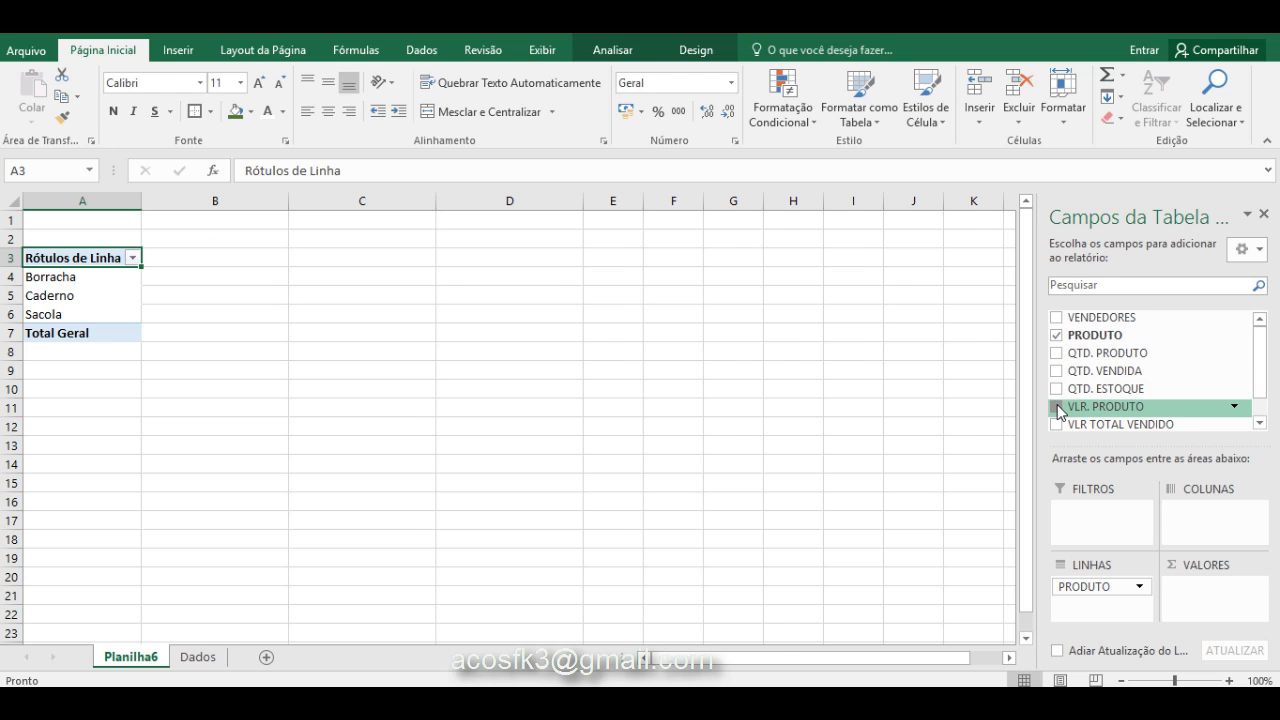
pyautogui.click(1057, 406)
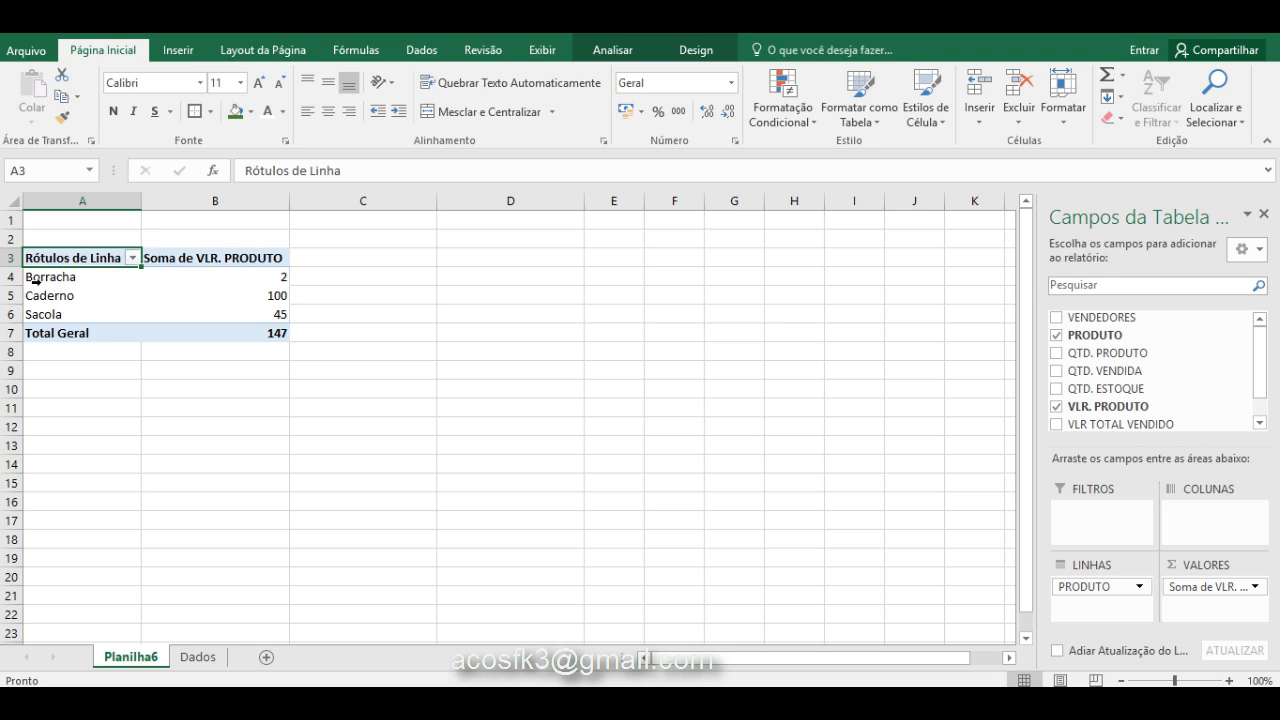
# Filter the pivot table's row labels to show only Caderno and Sacola
pyautogui.click(133, 259)
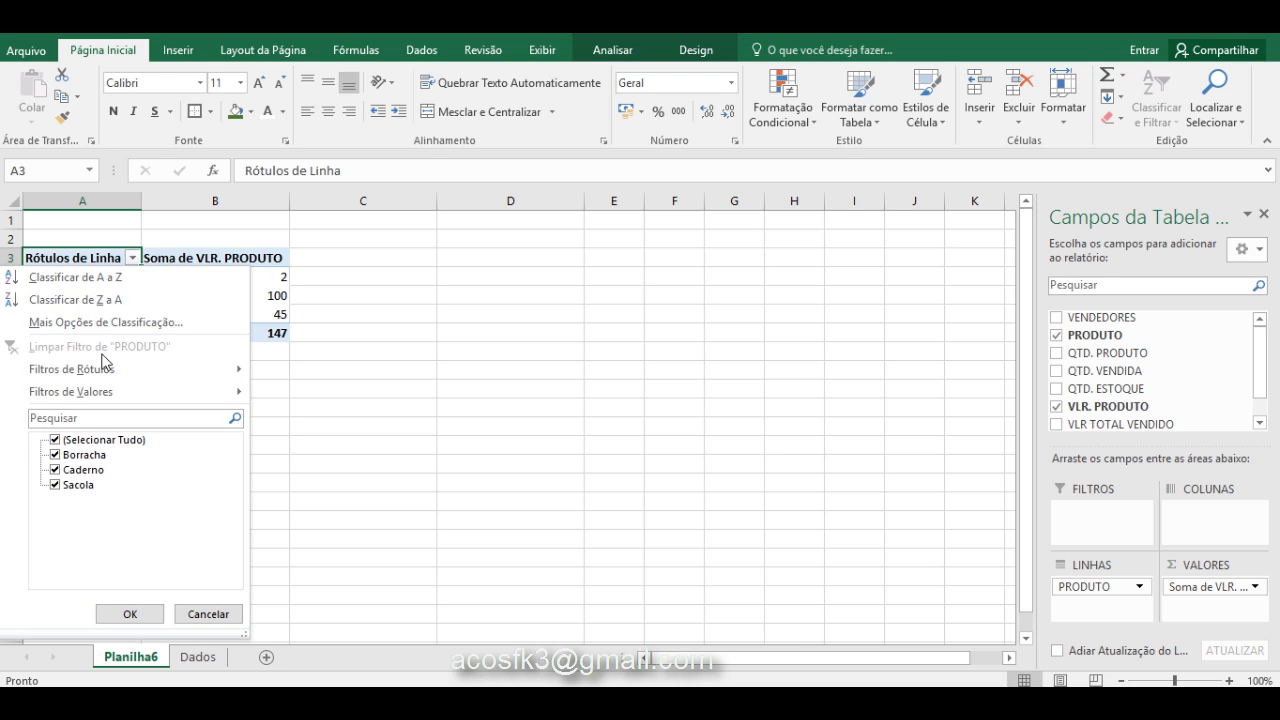
pyautogui.click(55, 440)
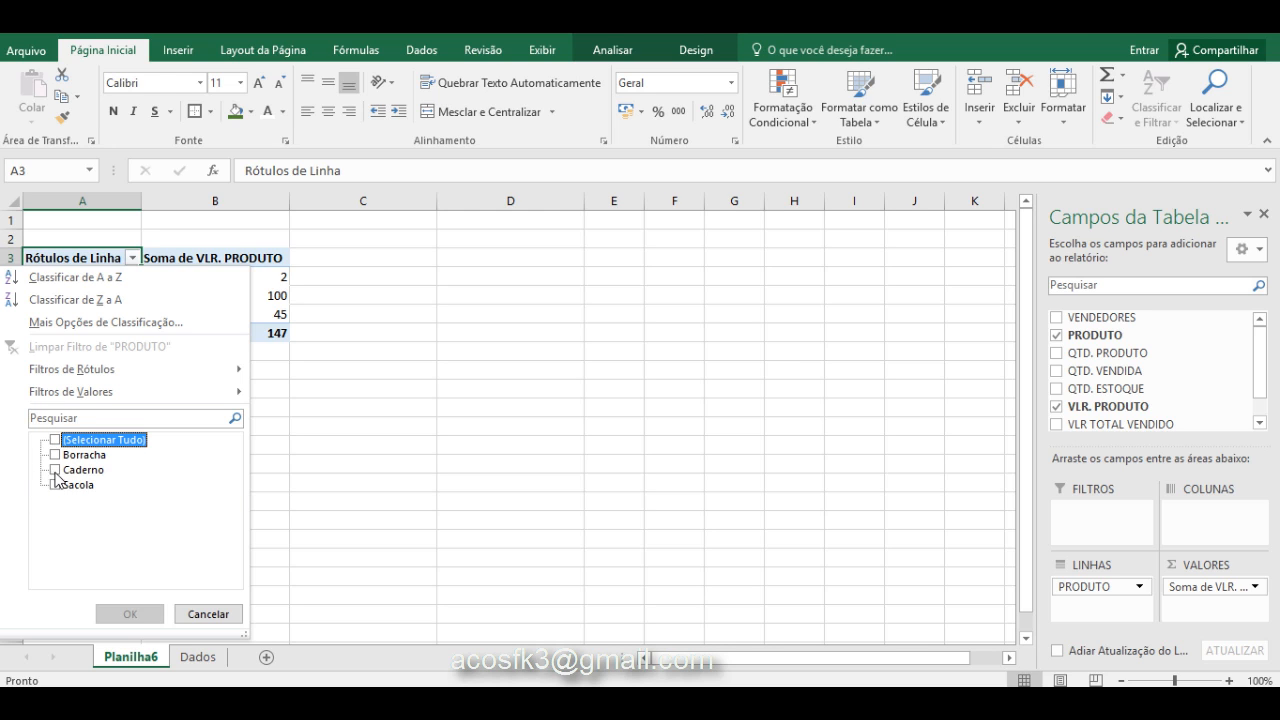
pyautogui.click(55, 470)
pyautogui.click(55, 486)
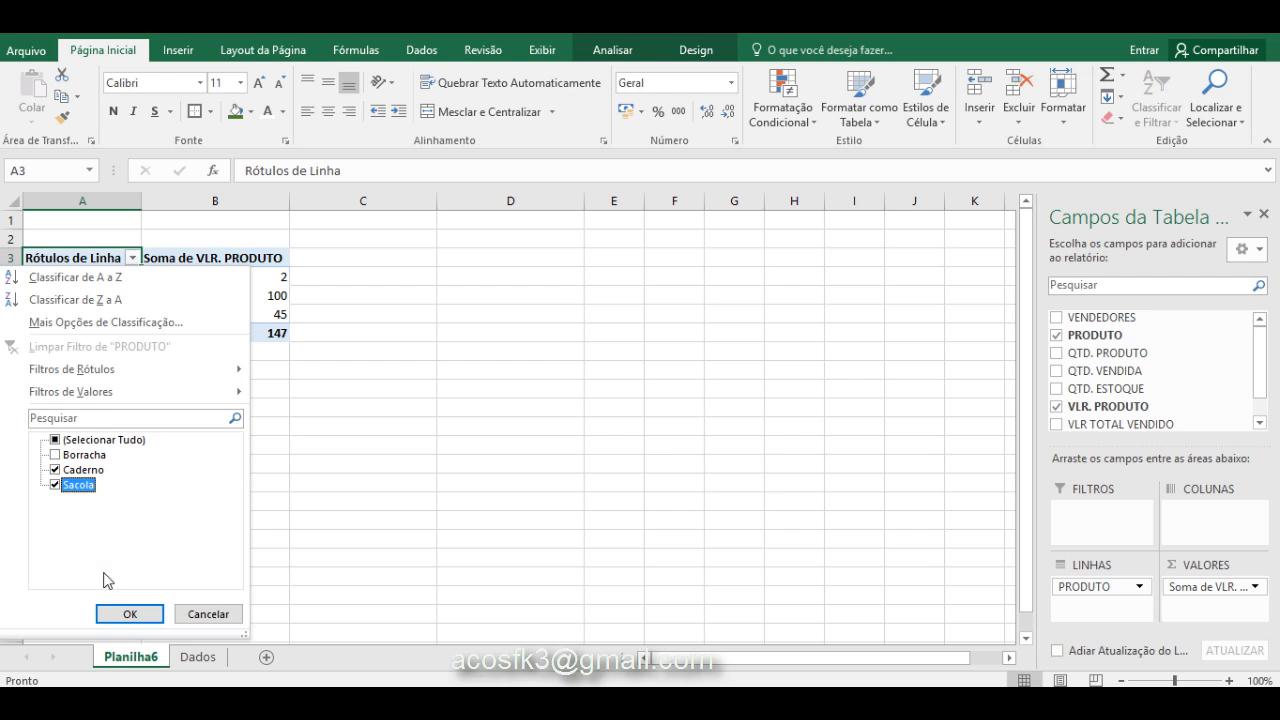
pyautogui.click(127, 615)
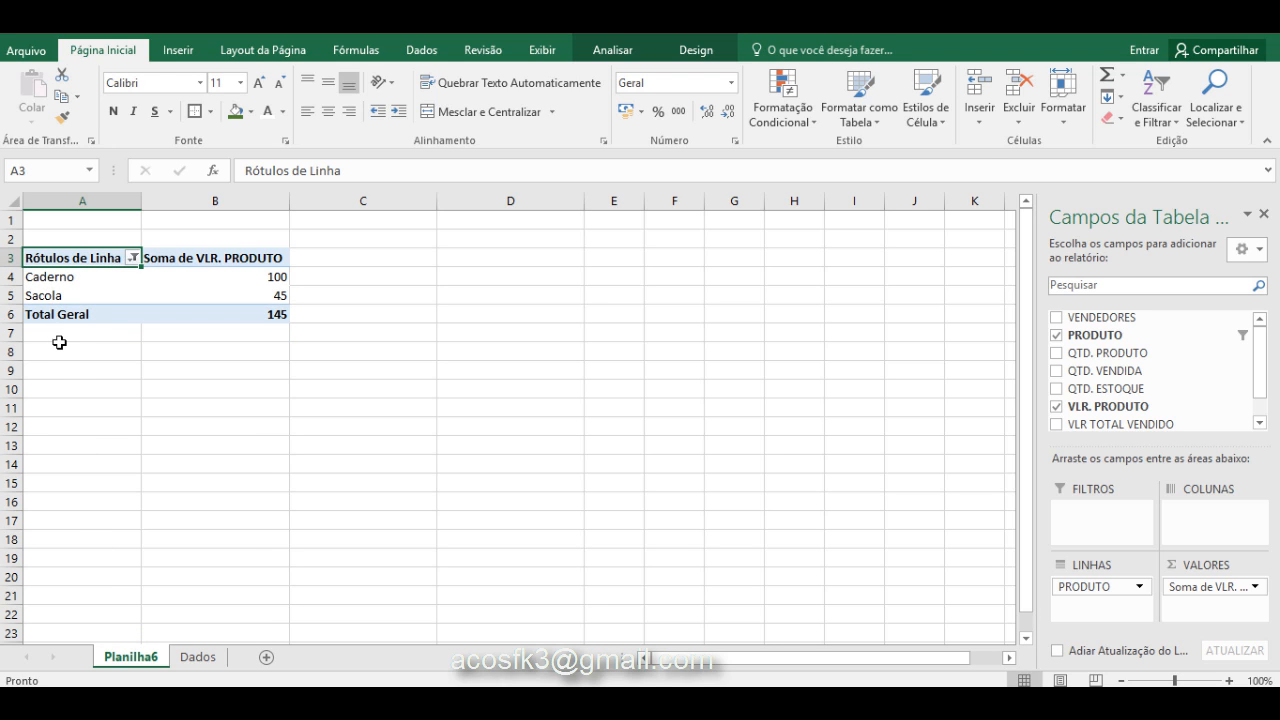
# Reselect all products in the row label filter so that Borracha is included again
pyautogui.click(133, 258)
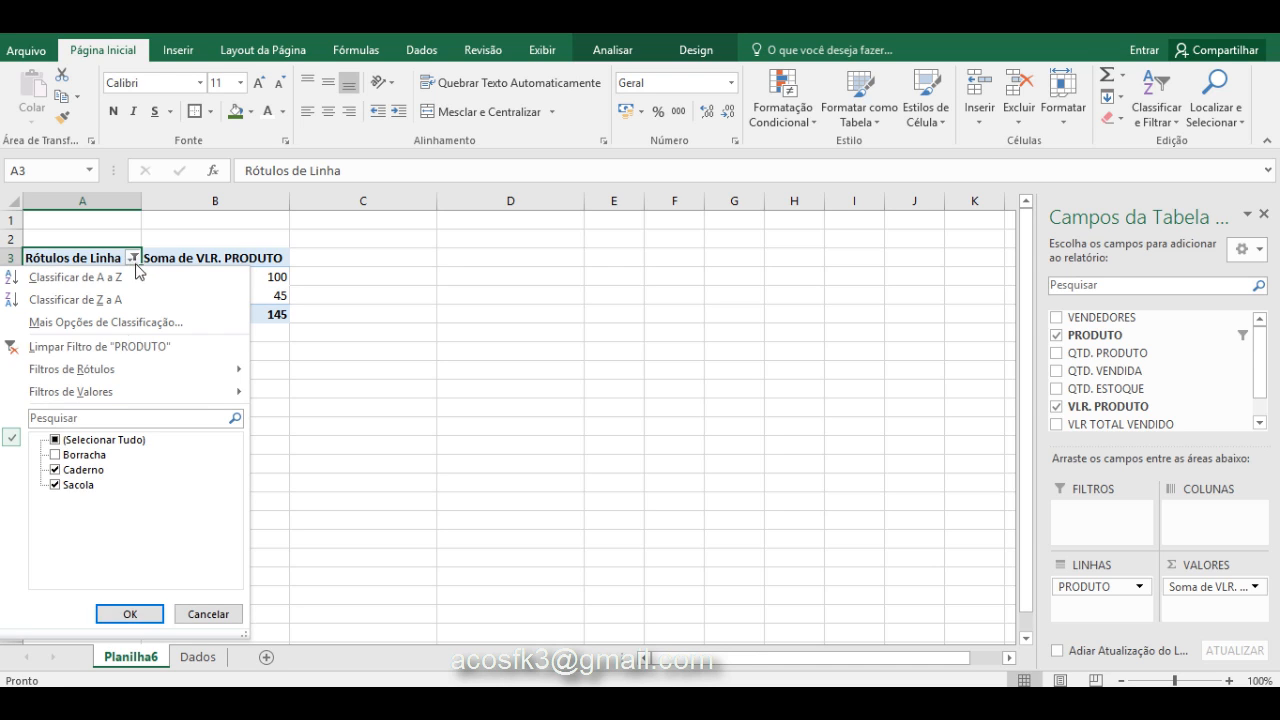
pyautogui.click(68, 441)
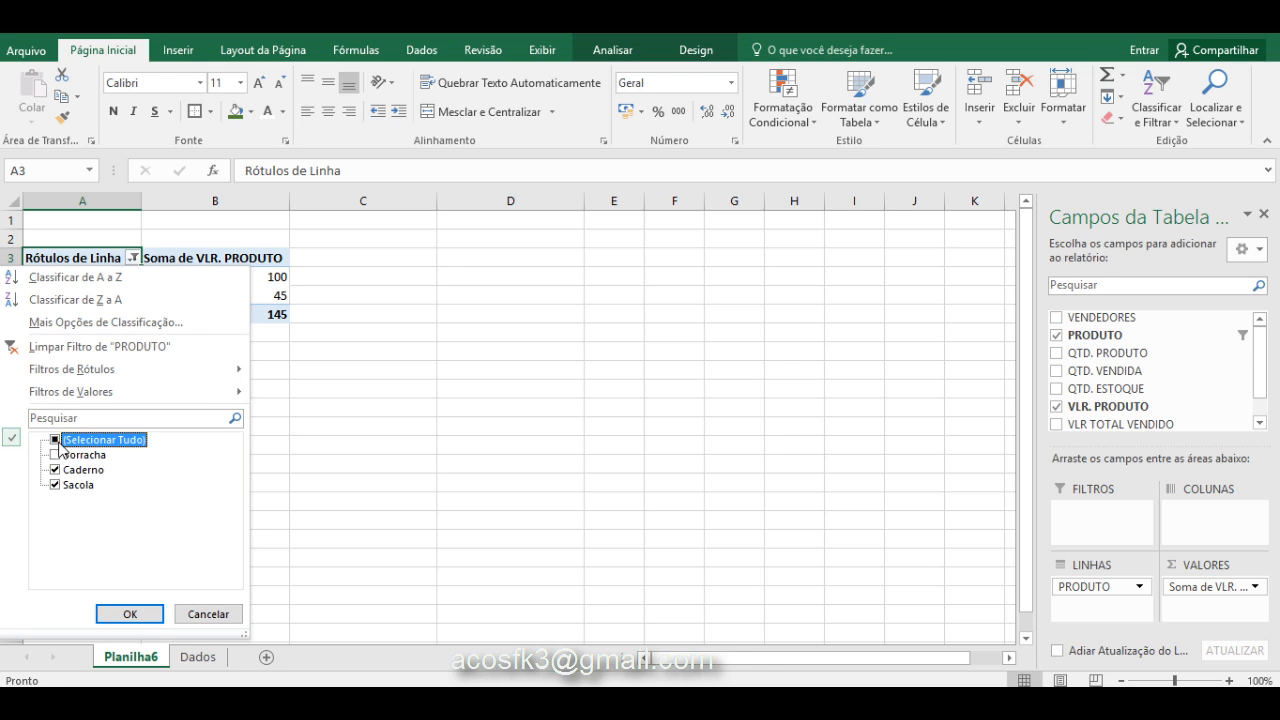
pyautogui.click(58, 442)
pyautogui.click(129, 615)
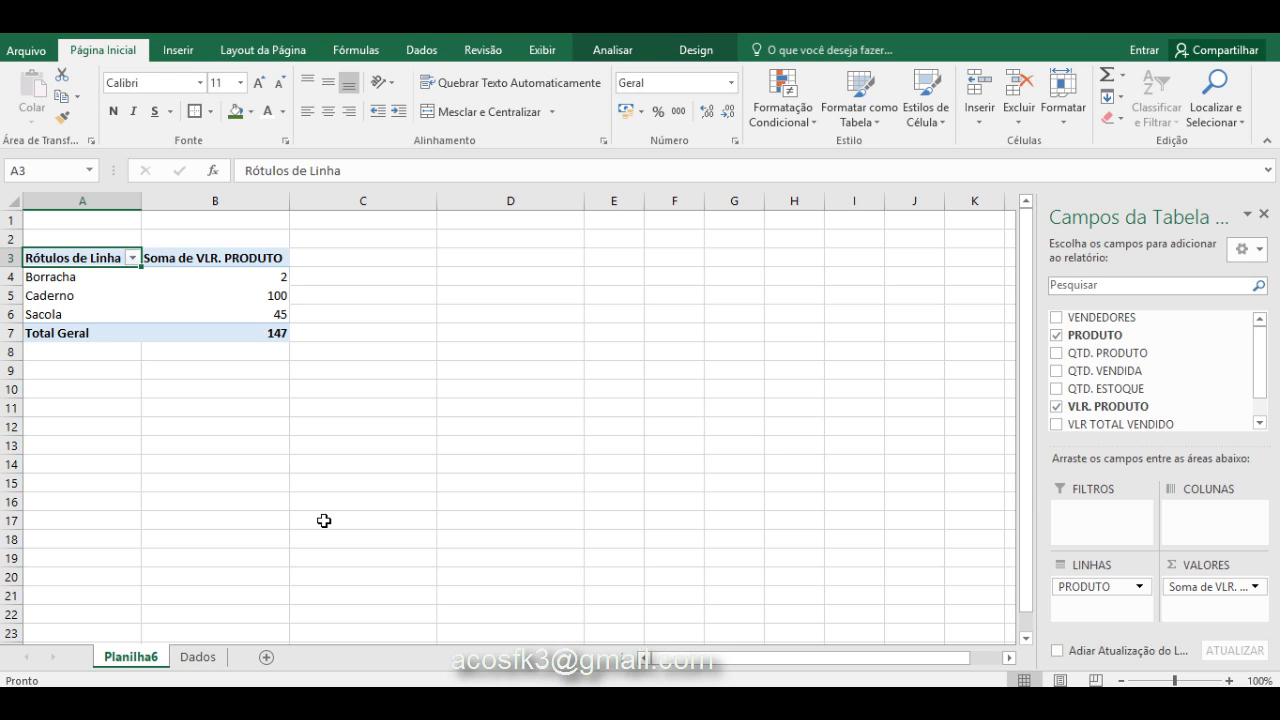
# Go to the Dados sheet and select cell A12, the first empty VENDEDORES cell below the sales data
pyautogui.click(197, 656)
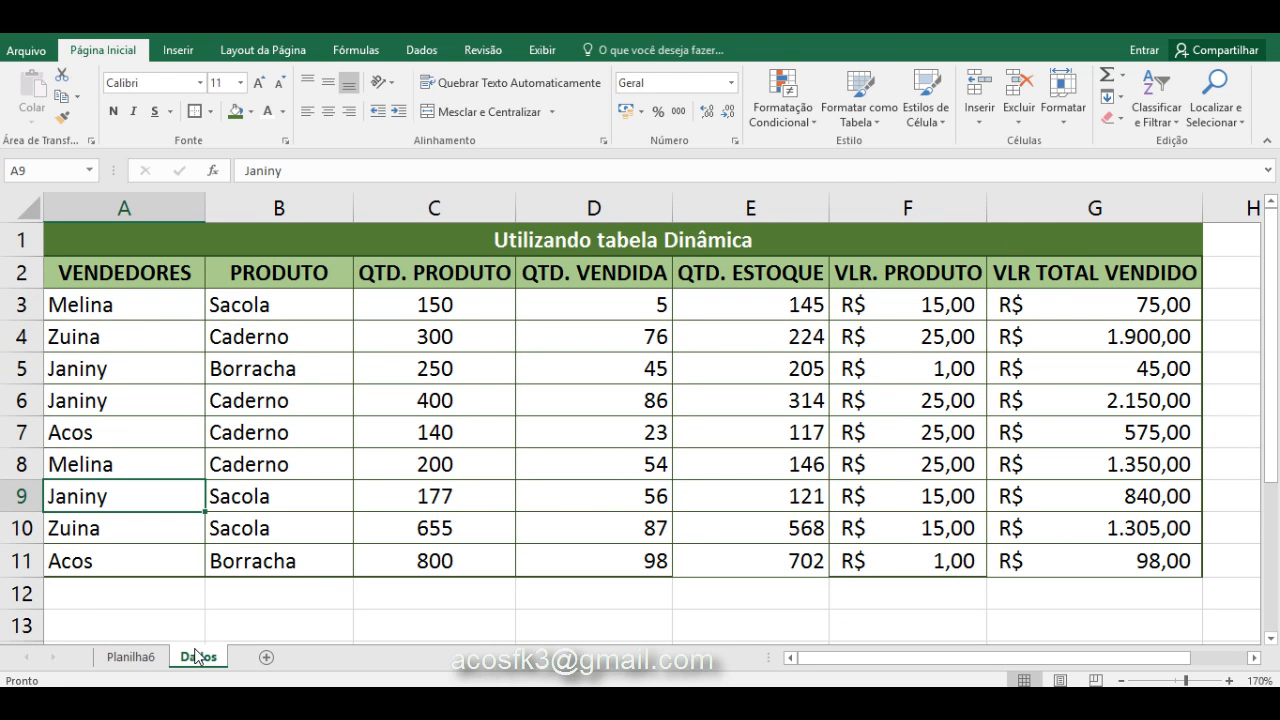
pyautogui.click(345, 604)
pyautogui.click(405, 607)
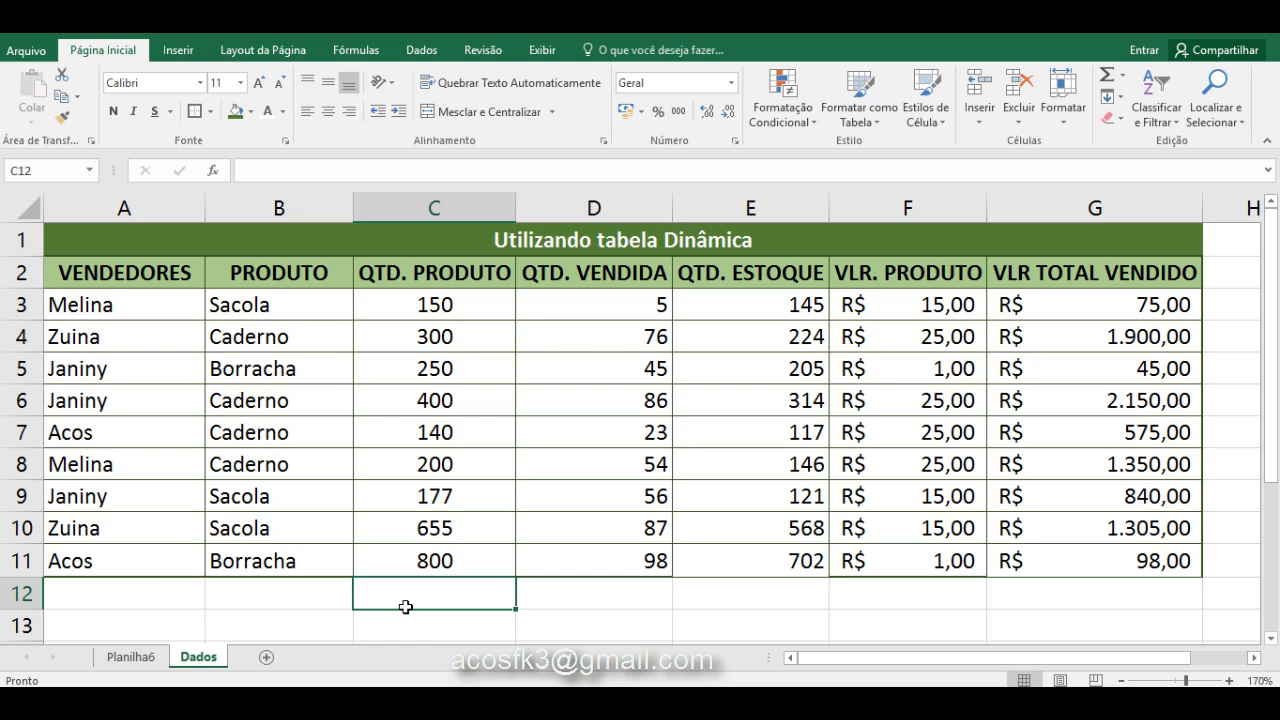
pyautogui.press('Left')
pyautogui.press('Left')
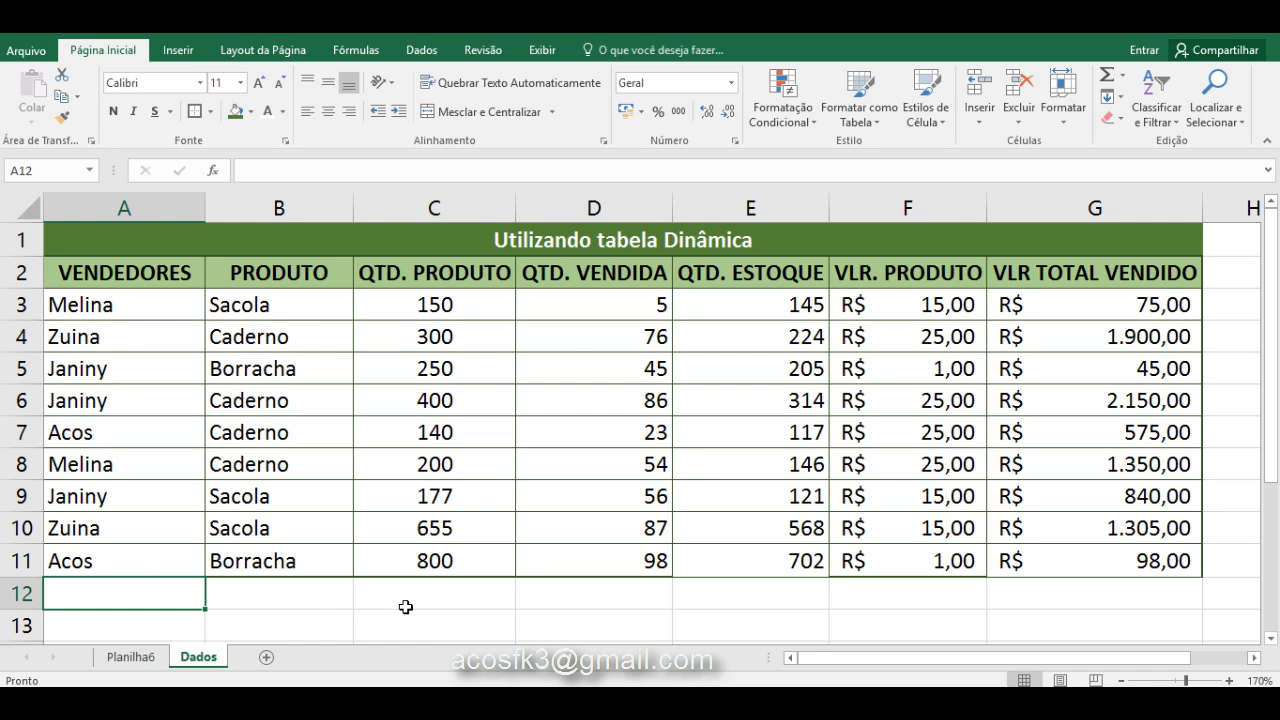